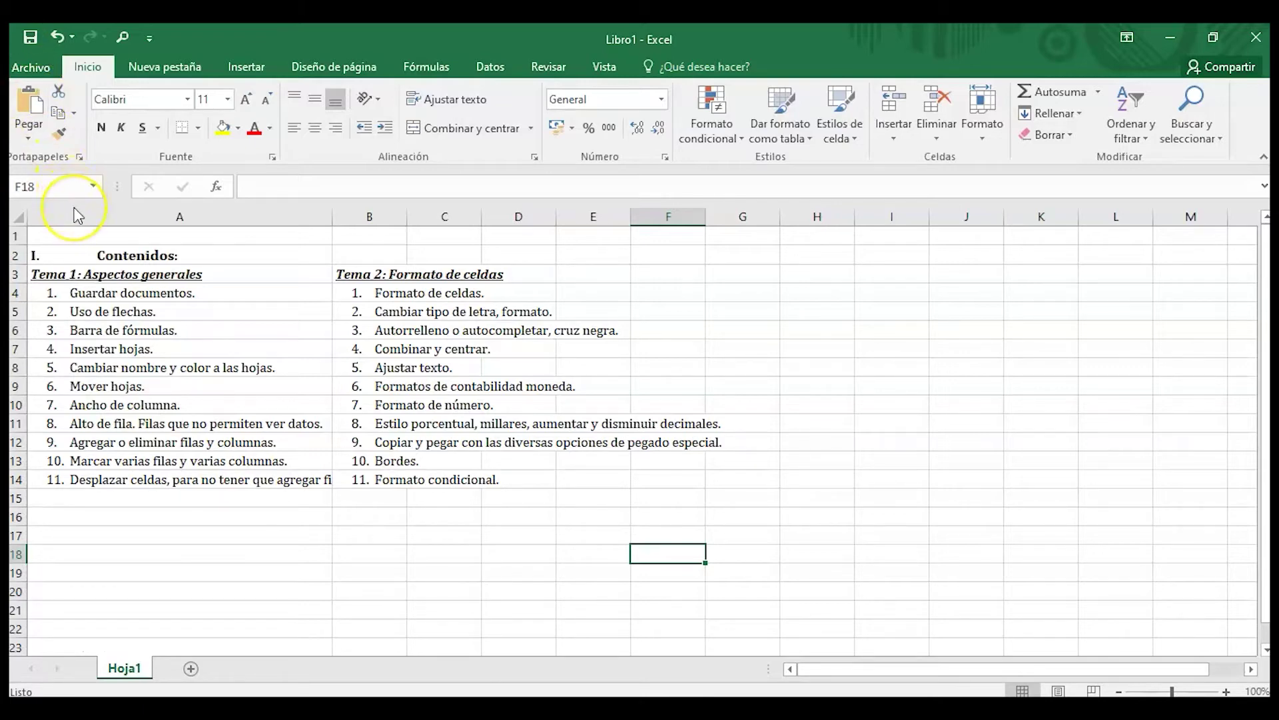
Select columns A to E one at a time to point out the individual columns of the sheet.
{"action": "left_click", "coordinate": [234, 218]}
{"action": "left_click", "coordinate": [373, 213]}
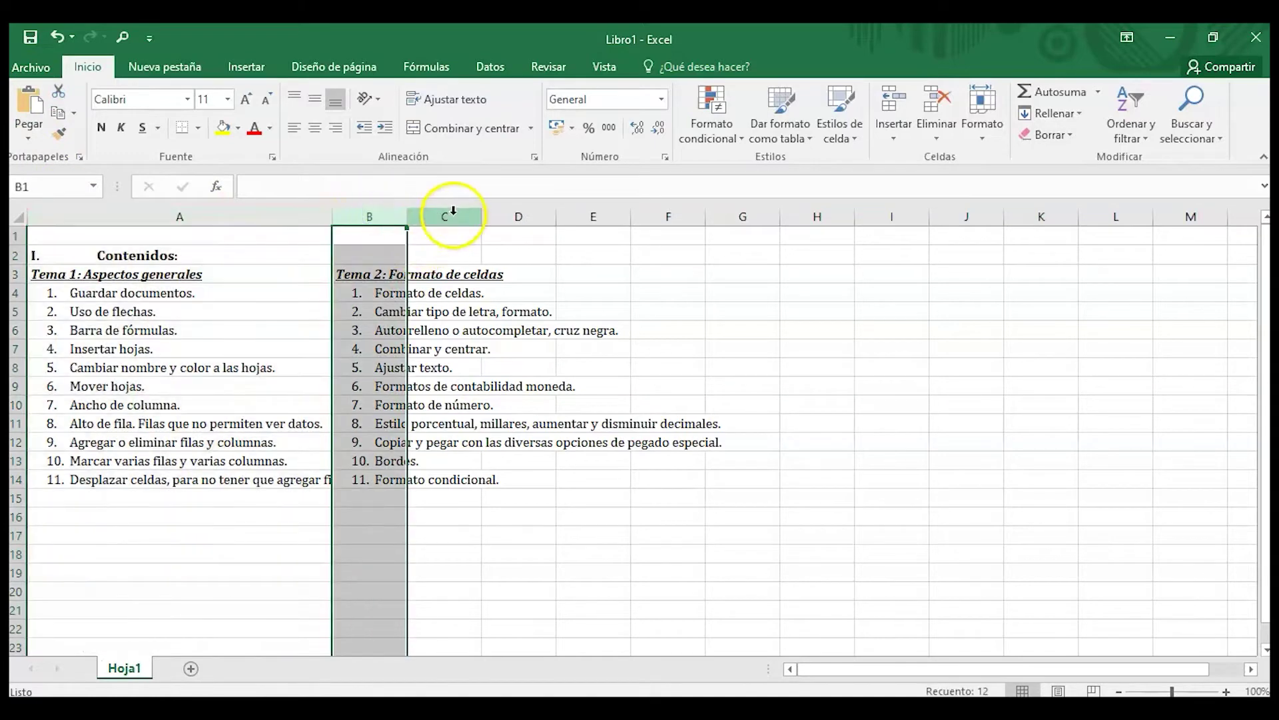
{"action": "left_click", "coordinate": [446, 215]}
{"action": "left_click", "coordinate": [517, 214]}
{"action": "left_click", "coordinate": [594, 216]}
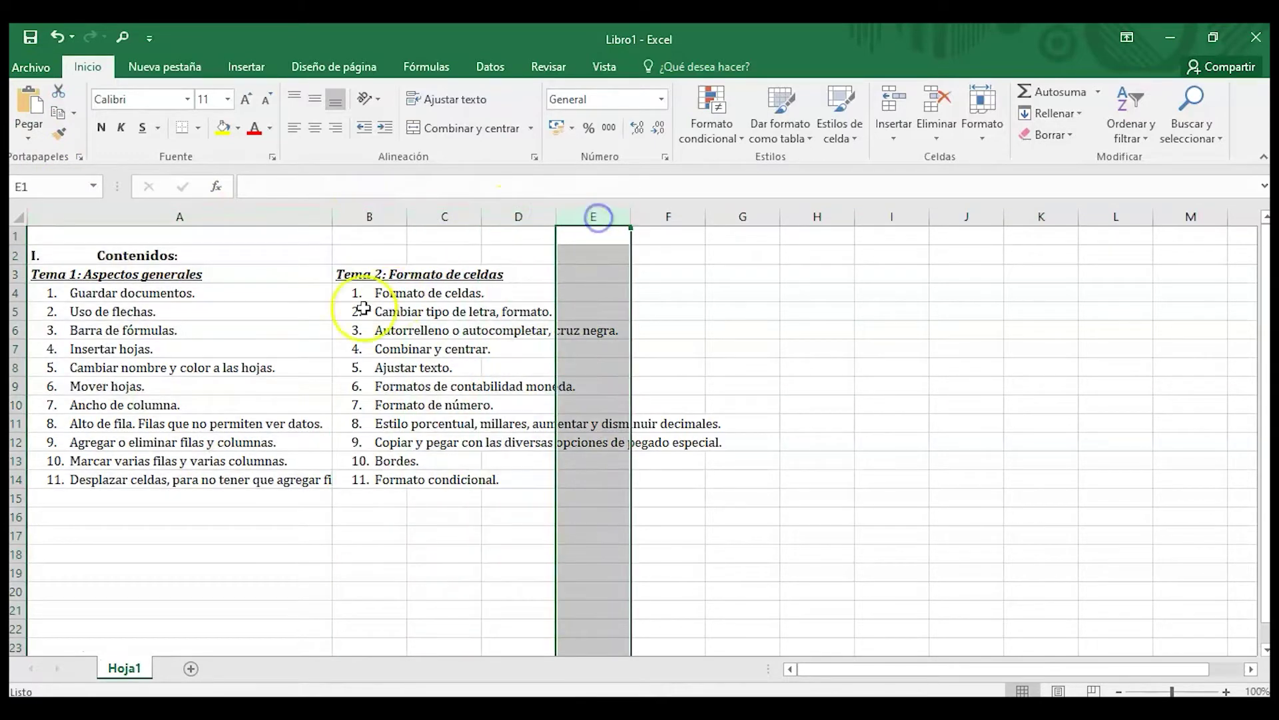
{"action": "left_click", "coordinate": [714, 268]}
{"action": "key", "text": "Home"}
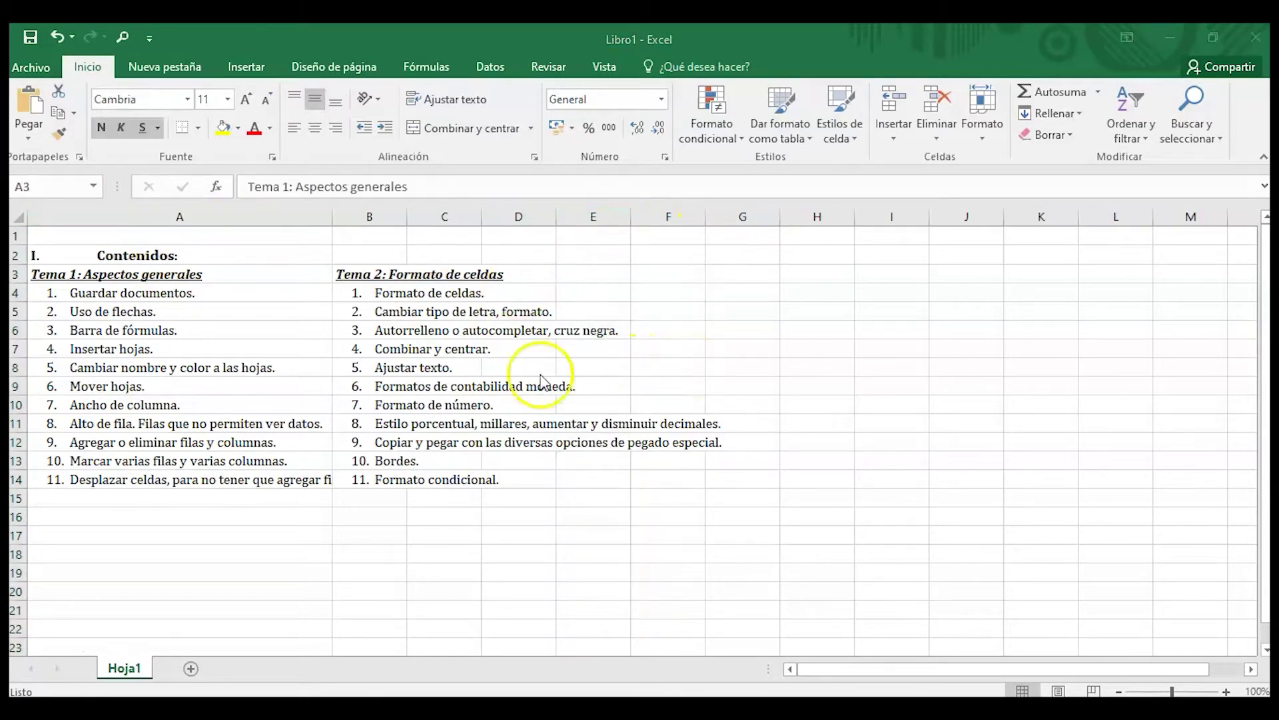
{"action": "left_click", "coordinate": [314, 533]}
{"action": "key", "text": "Up"}
{"action": "key", "text": "Up"}
{"action": "key", "text": "Up"}
{"action": "key", "text": "Up"}
{"action": "key", "text": "Up"}
{"action": "key", "text": "Up"}
{"action": "key", "text": "Up"}
{"action": "key", "text": "Up"}
{"action": "key", "text": "Up"}
{"action": "key", "text": "Up"}
{"action": "key", "text": "Up"}
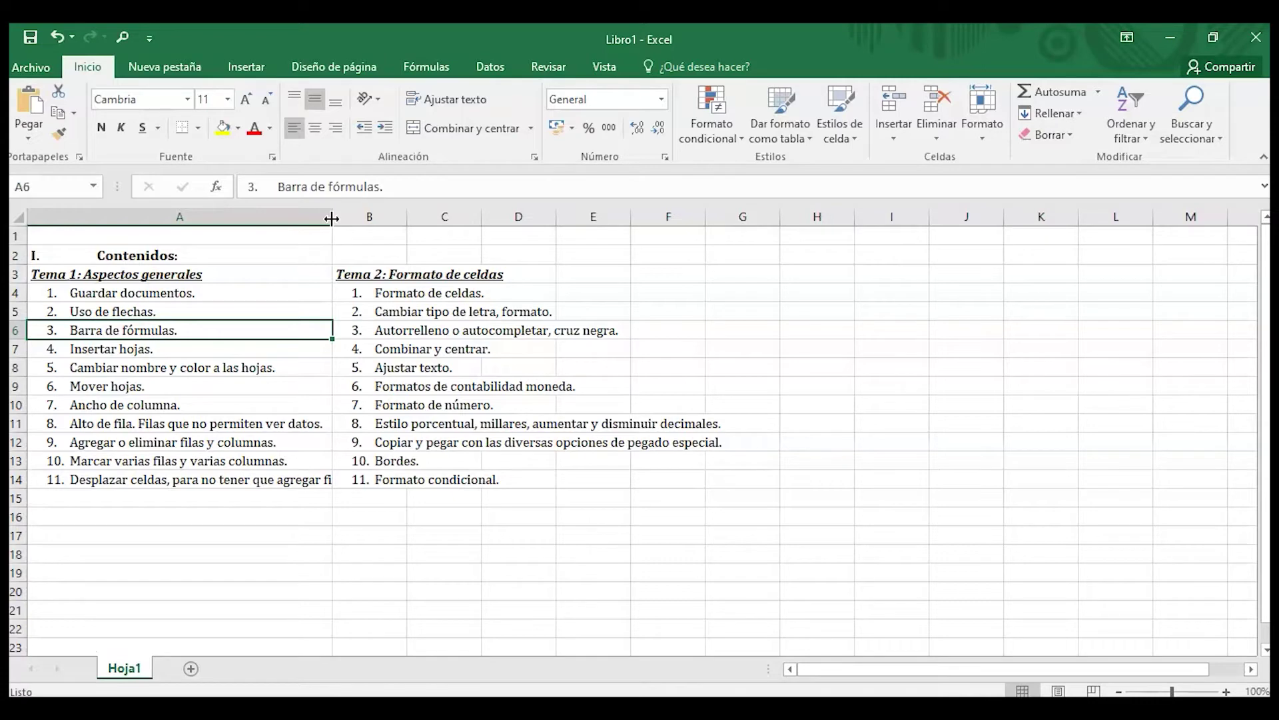
Narrow column A to about the width of the Tema 1 heading, and widen it again slightly.
{"action": "left_click_drag", "start_coordinate": [331, 219], "coordinate": [201, 217]}
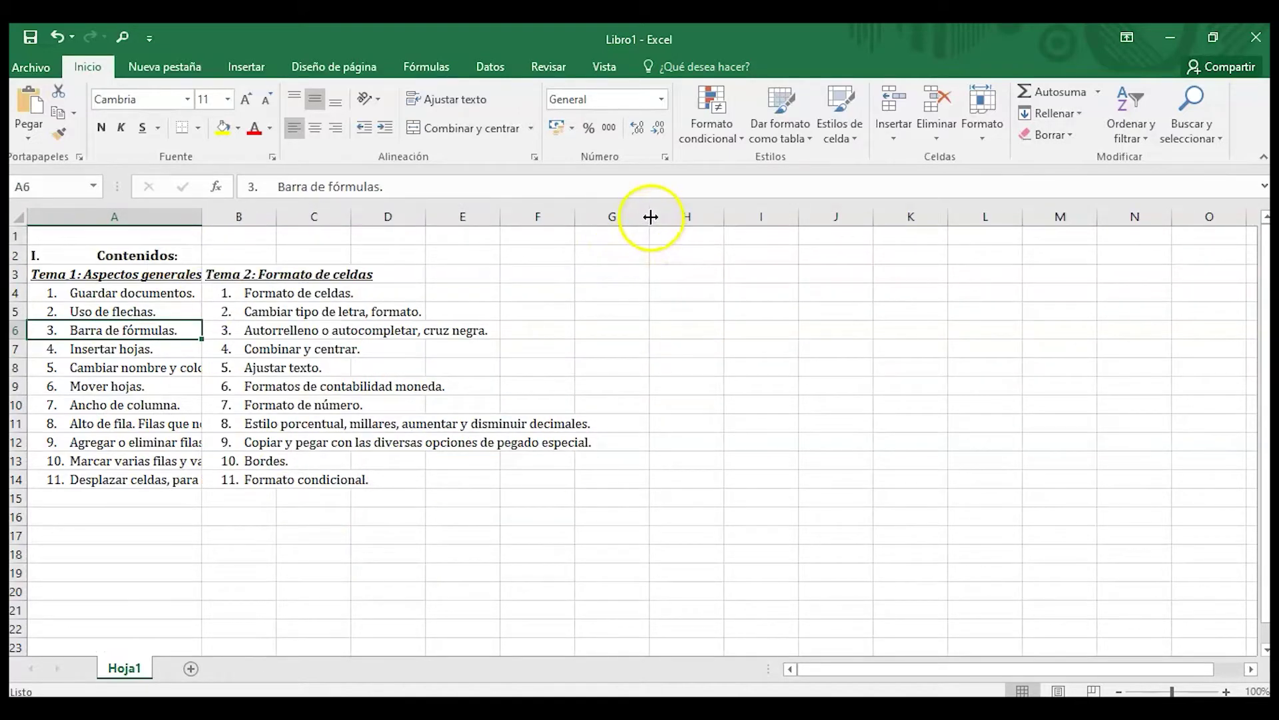
{"action": "left_click_drag", "start_coordinate": [651, 217], "coordinate": [651, 217]}
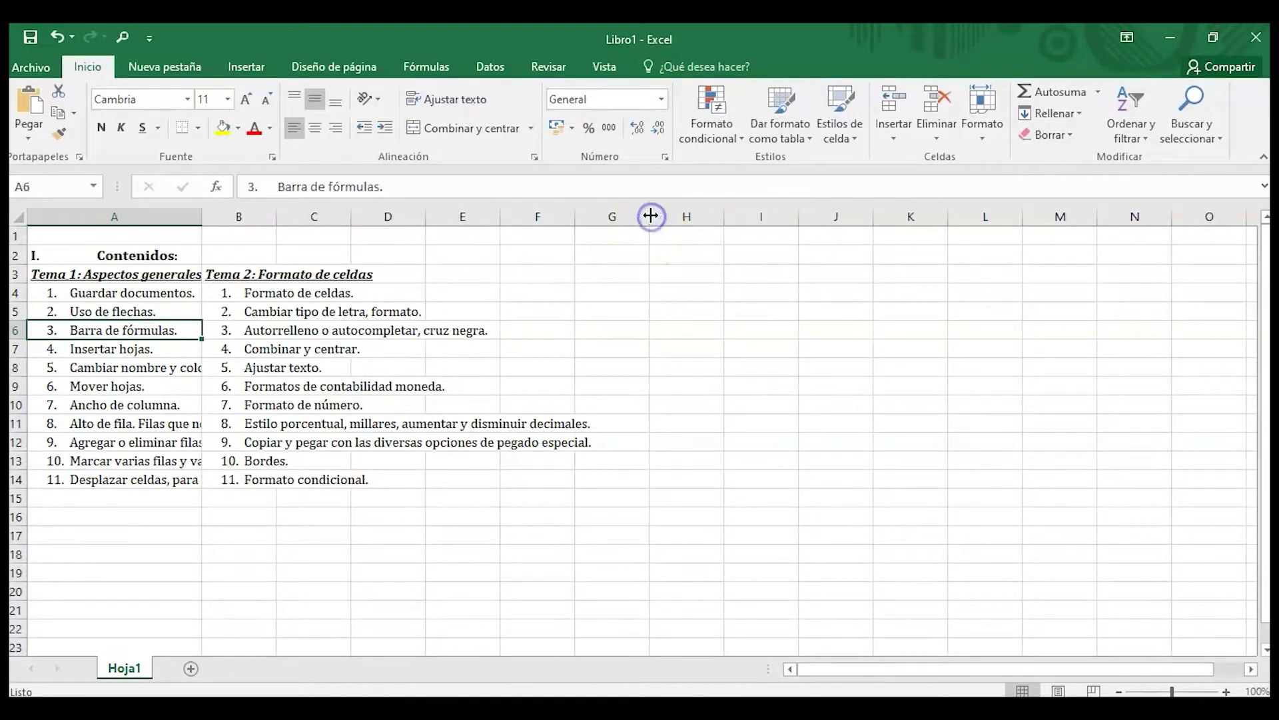
{"action": "left_click_drag", "start_coordinate": [201, 220], "coordinate": [272, 216]}
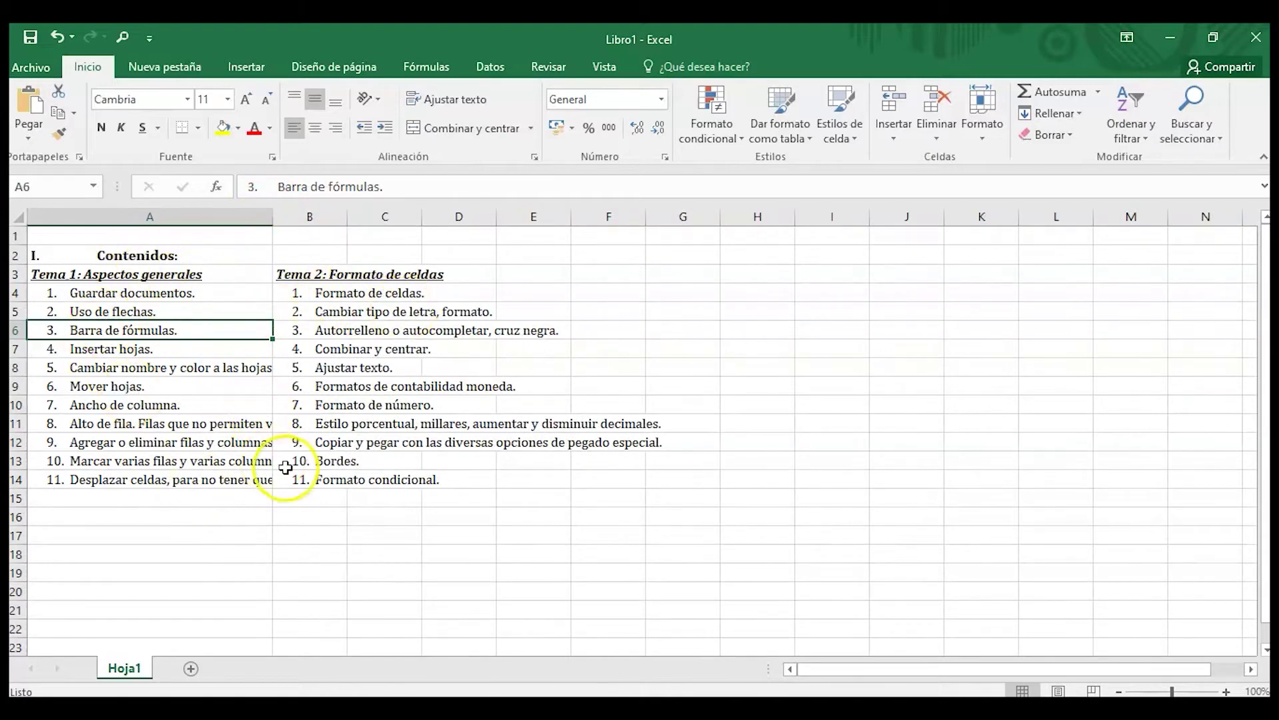
Widen column A by hand until the long item 11 text in A14 fits completely.
{"action": "left_click", "coordinate": [219, 438]}
{"action": "left_click", "coordinate": [252, 422]}
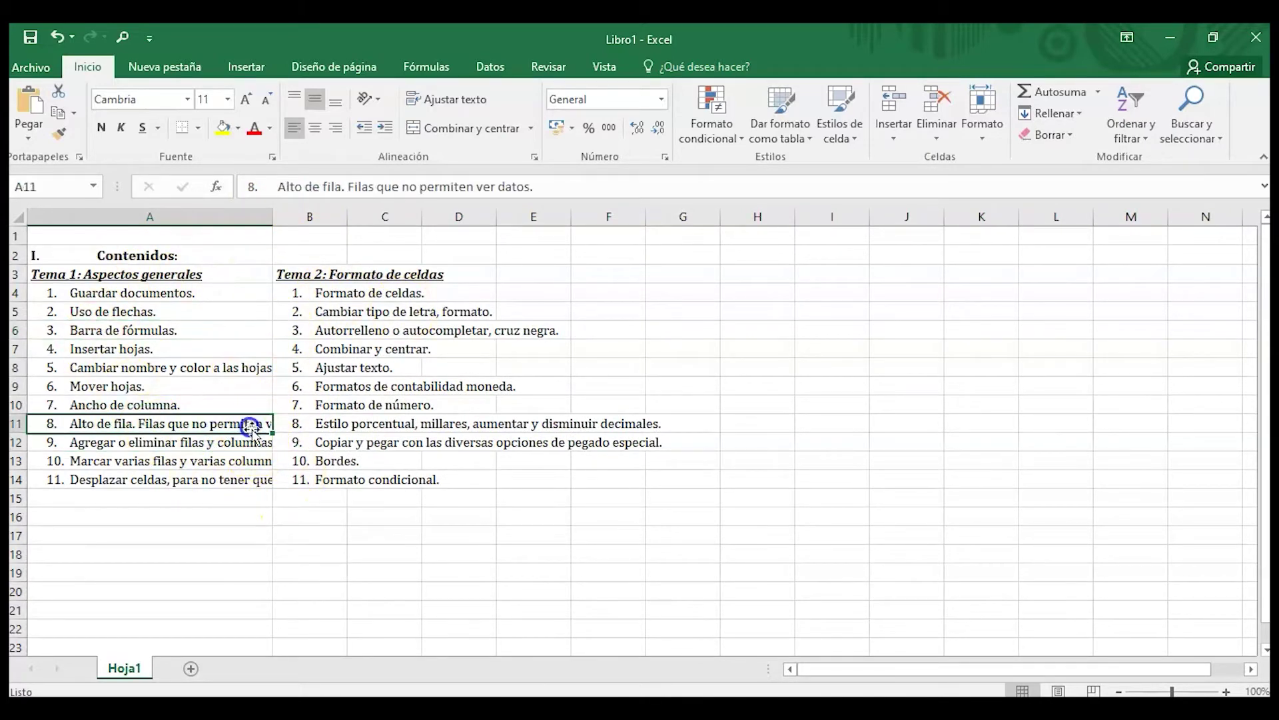
{"action": "left_click", "coordinate": [248, 441]}
{"action": "left_click", "coordinate": [250, 423]}
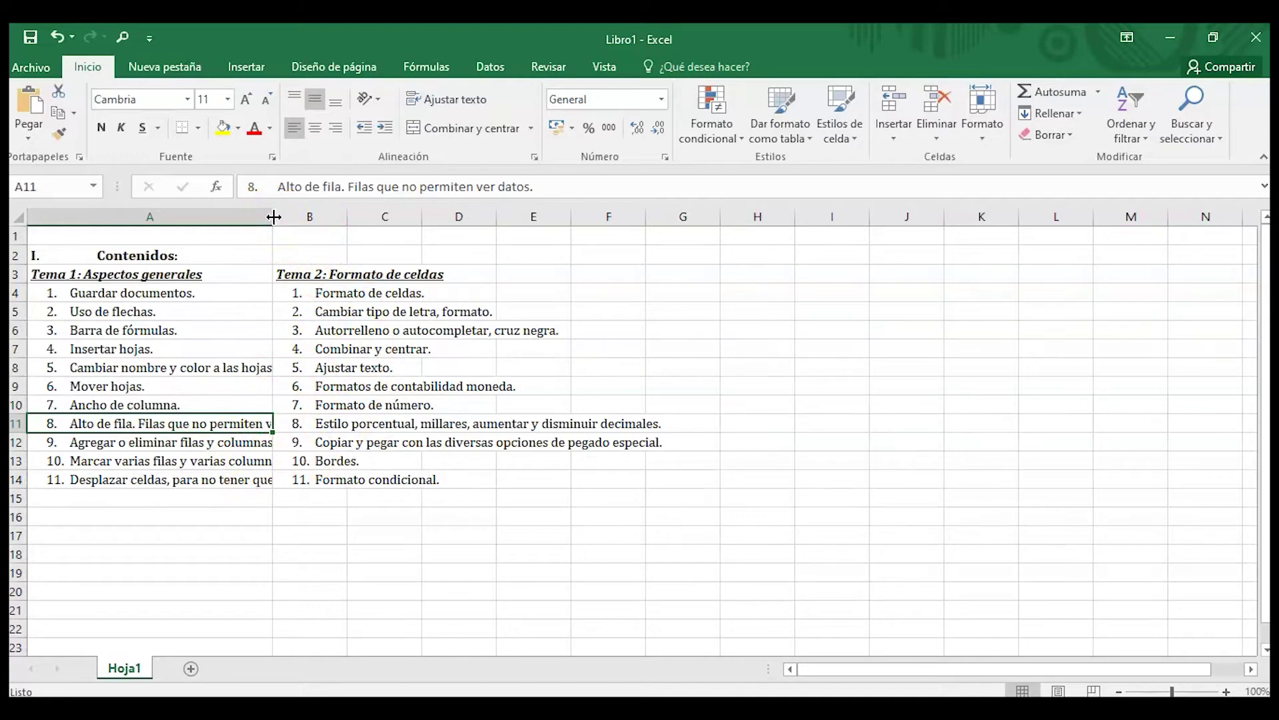
{"action": "left_click_drag", "start_coordinate": [273, 216], "coordinate": [674, 226]}
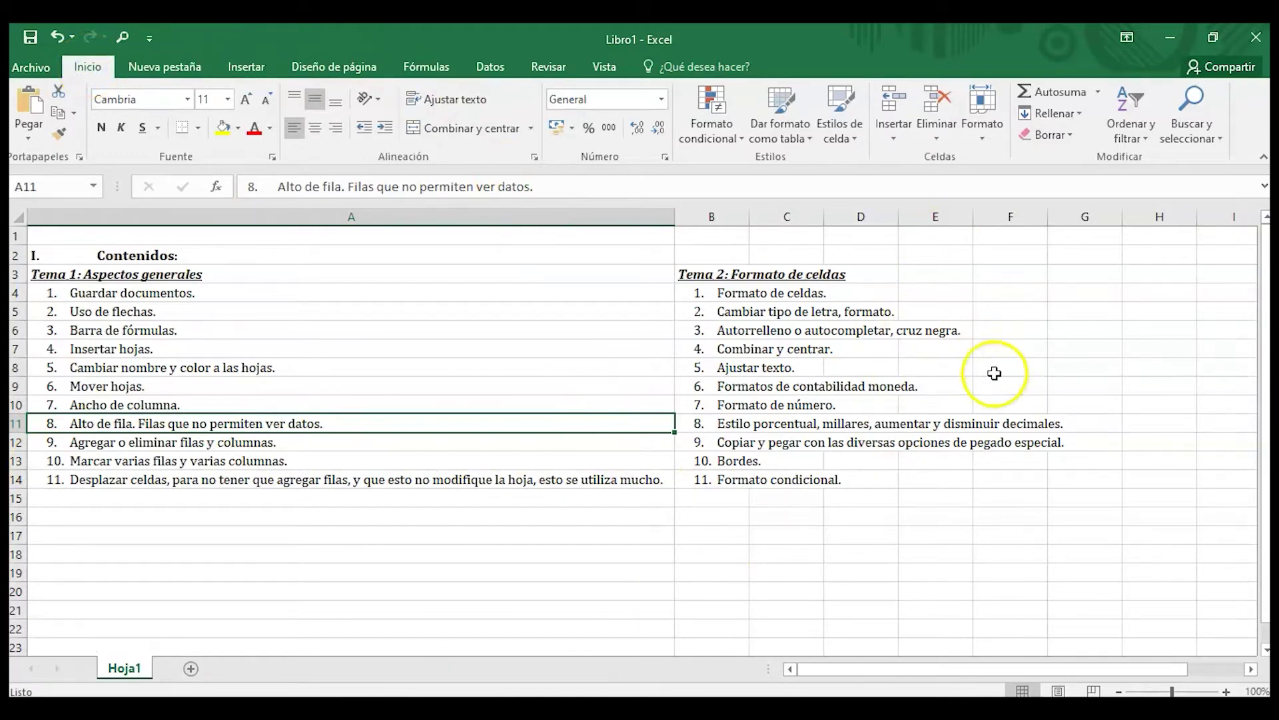
Set the width of column A to exactly 50.
{"action": "left_click", "coordinate": [986, 131]}
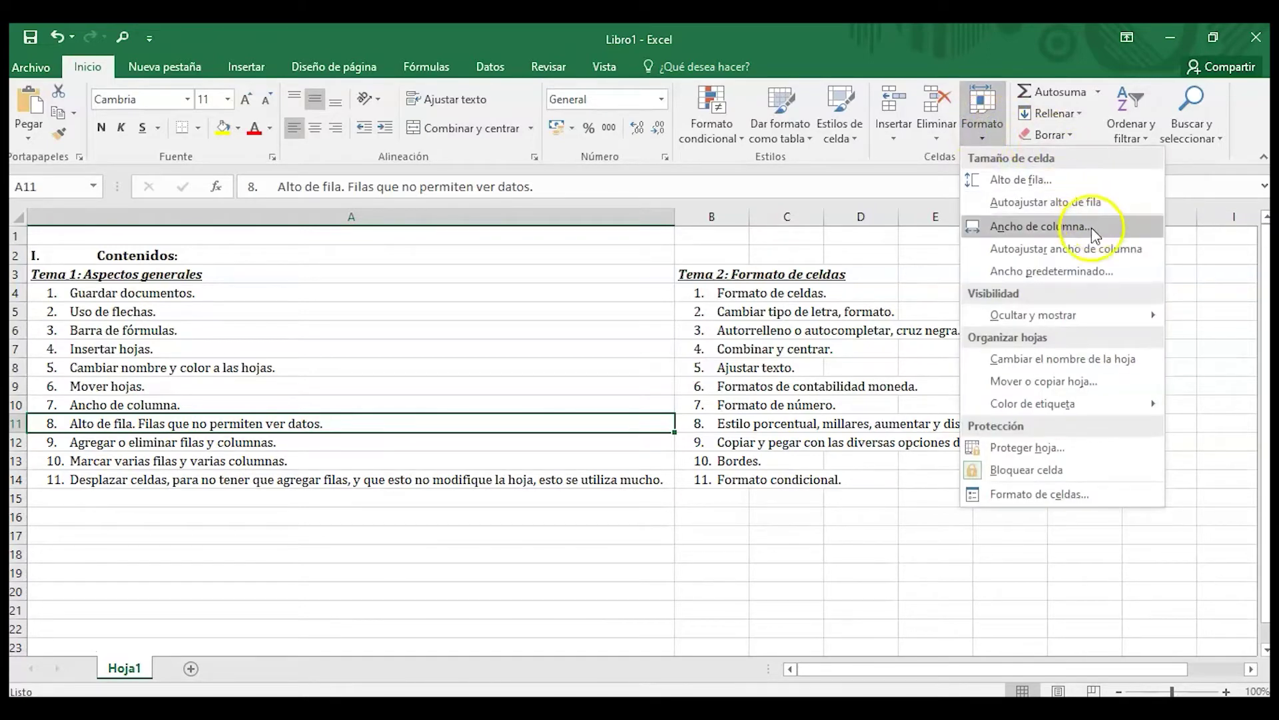
{"action": "left_click", "coordinate": [1050, 230]}
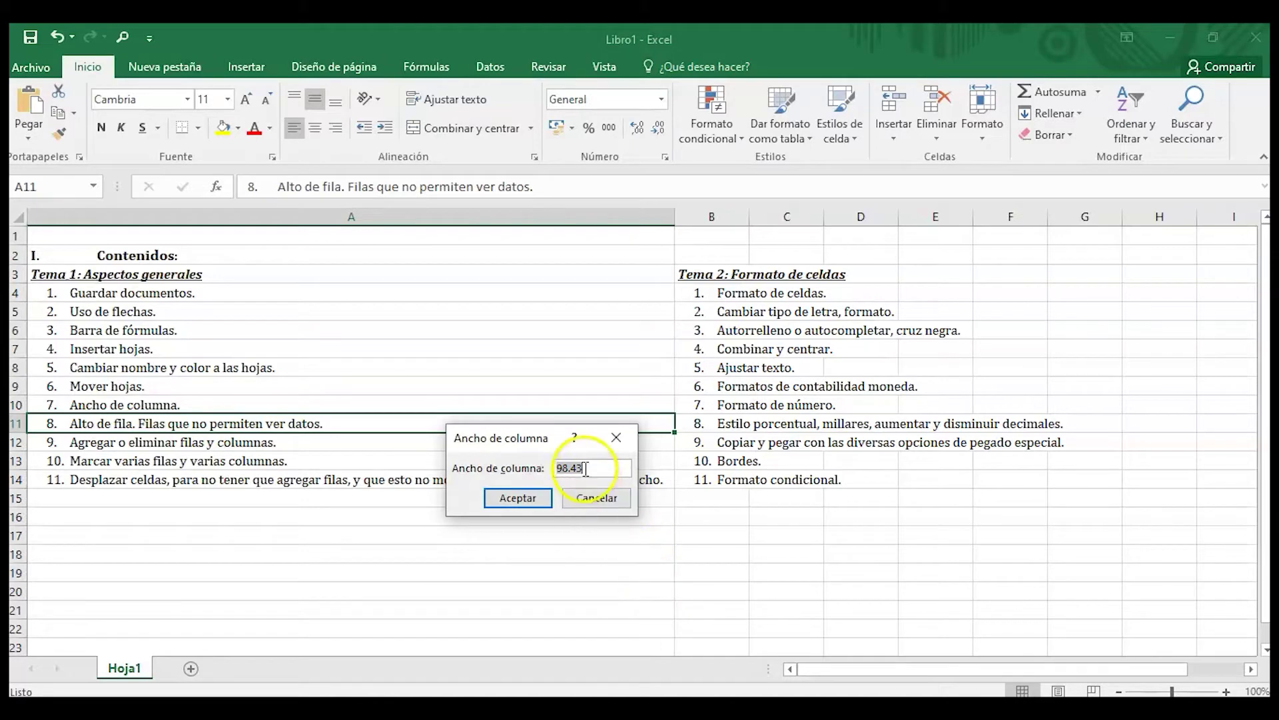
{"action": "left_click", "coordinate": [535, 461]}
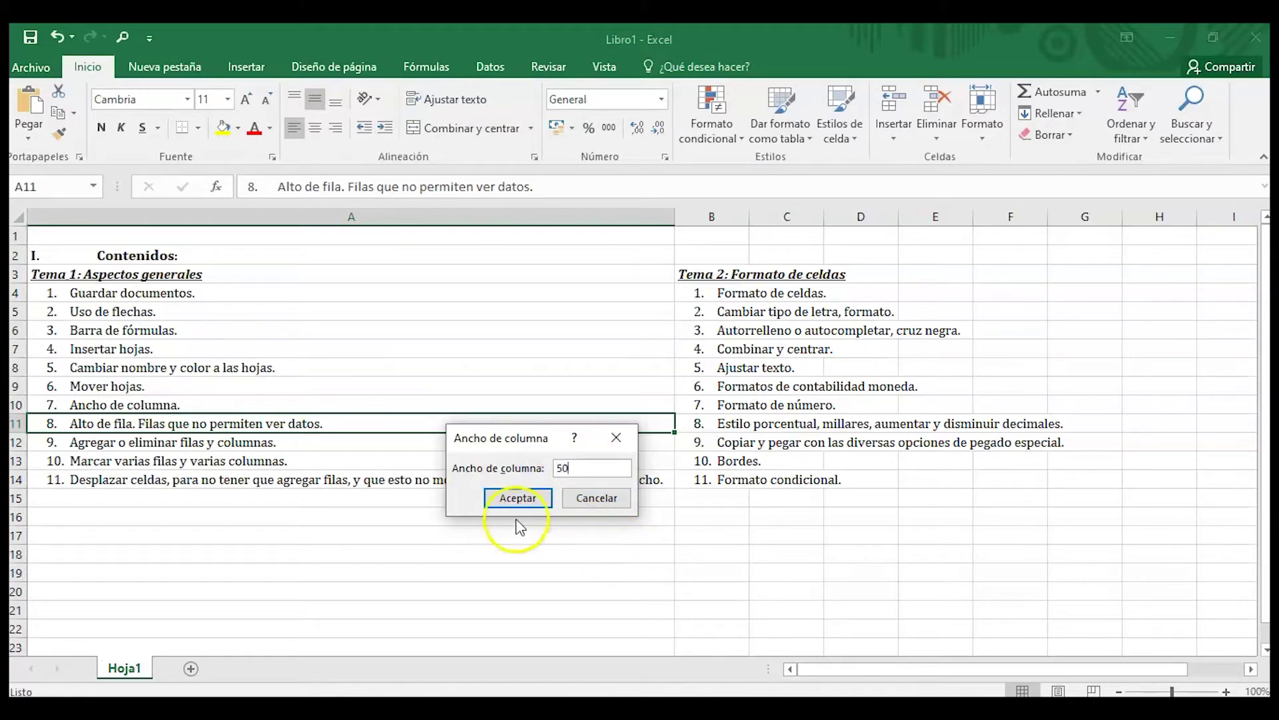
{"action": "left_click", "coordinate": [517, 497]}
Widen column B by hand to roughly three times its width.
{"action": "left_click", "coordinate": [432, 554]}
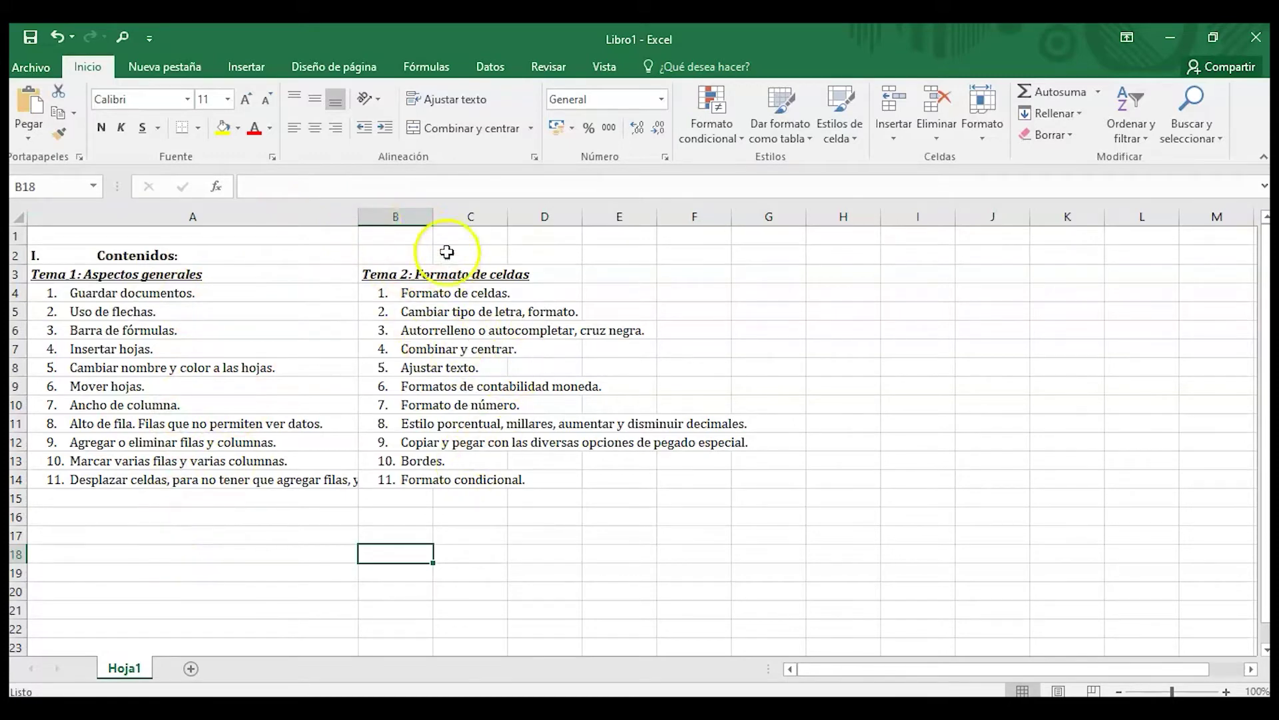
{"action": "left_click_drag", "start_coordinate": [436, 219], "coordinate": [602, 240]}
{"action": "left_click", "coordinate": [489, 501]}
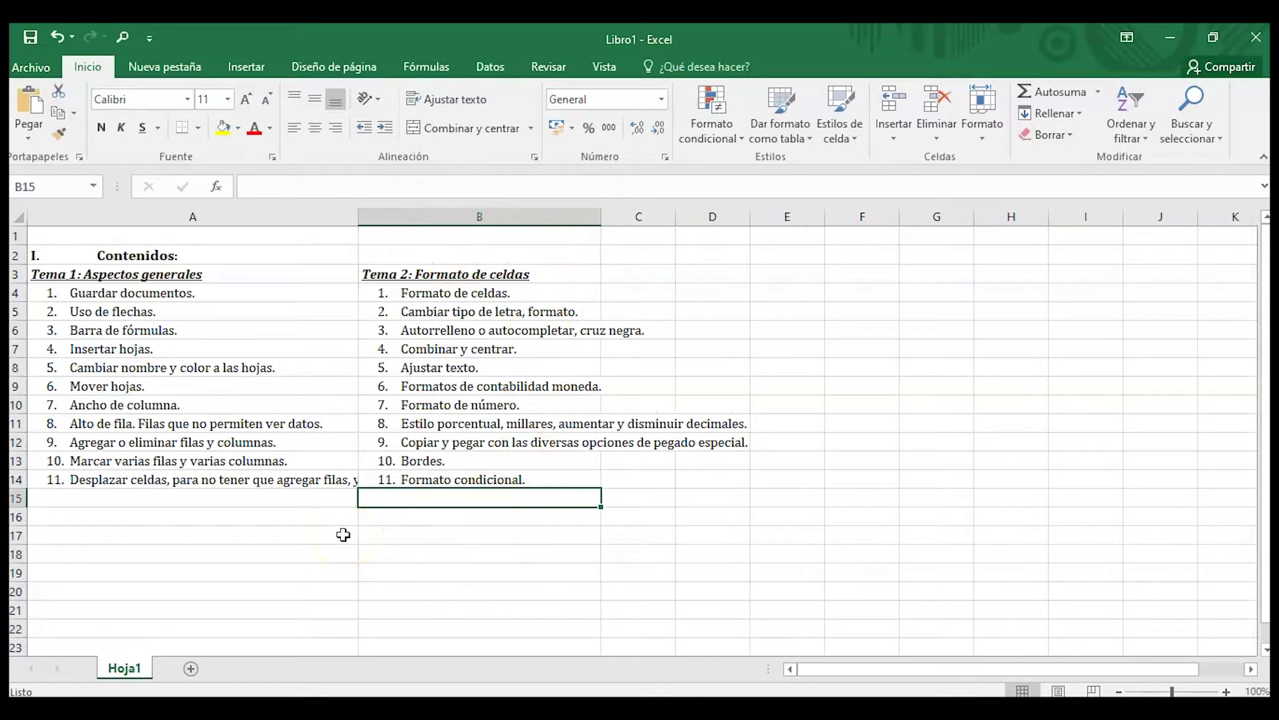
{"action": "left_click", "coordinate": [265, 525]}
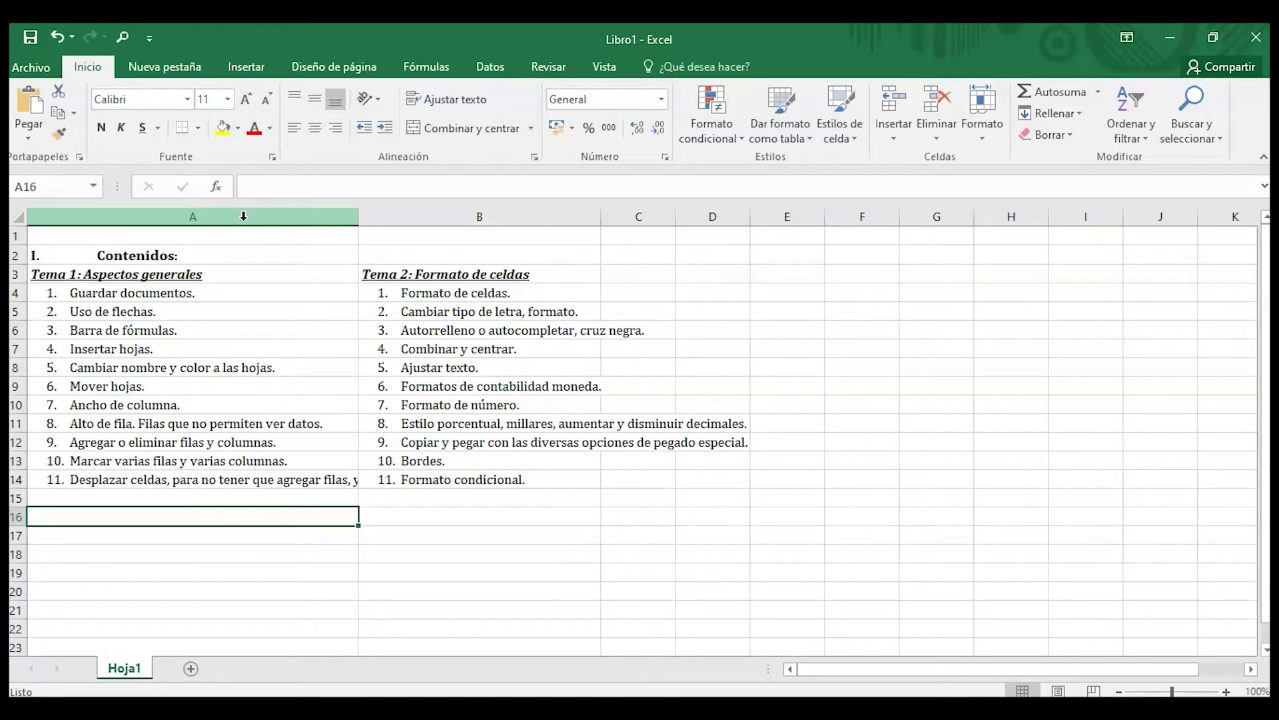
Select columns A to E and resize them together by hand to one equal width.
{"action": "left_click", "coordinate": [244, 216]}
{"action": "left_click_drag", "start_coordinate": [253, 218], "coordinate": [783, 211]}
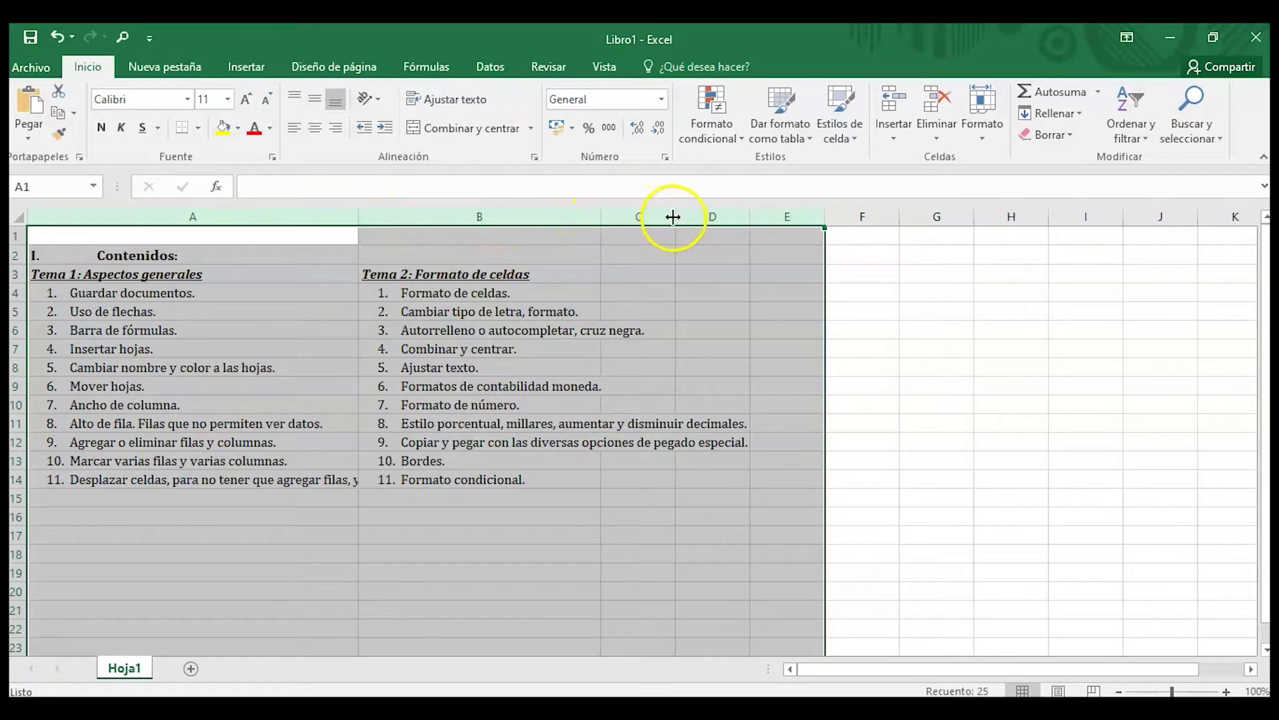
{"action": "left_click_drag", "start_coordinate": [673, 216], "coordinate": [674, 217]}
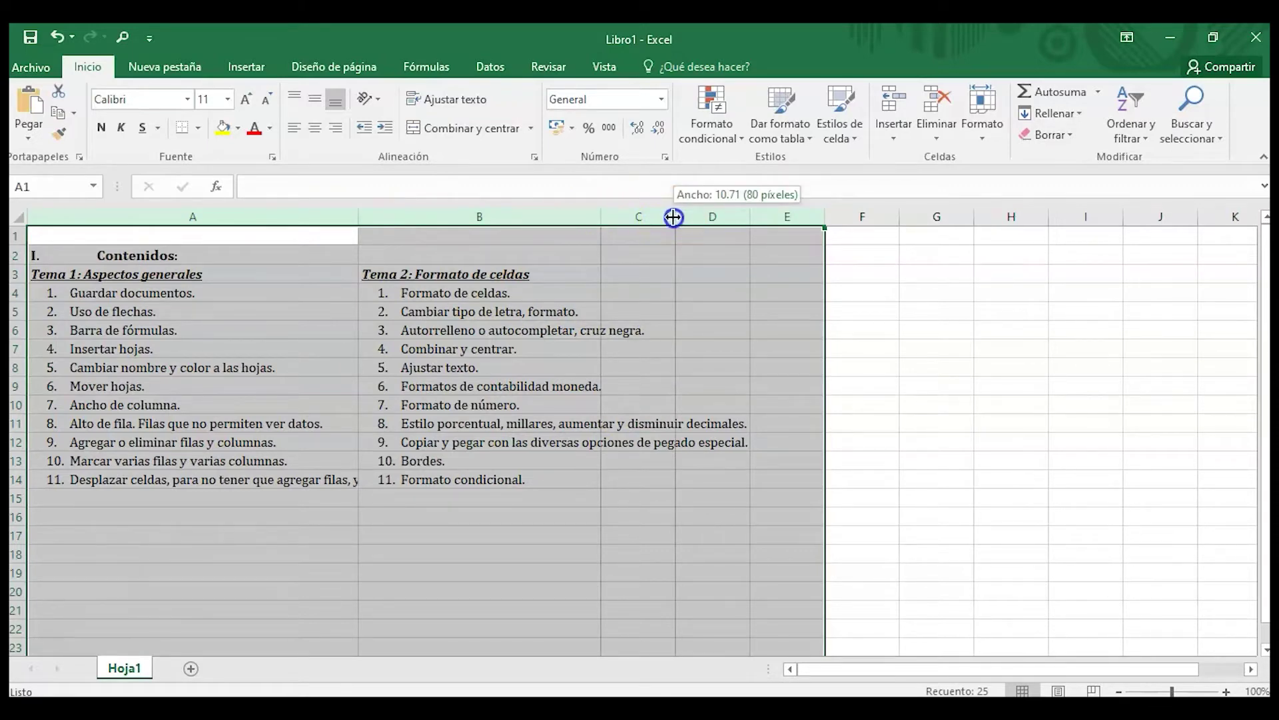
{"action": "left_click_drag", "start_coordinate": [674, 218], "coordinate": [726, 220]}
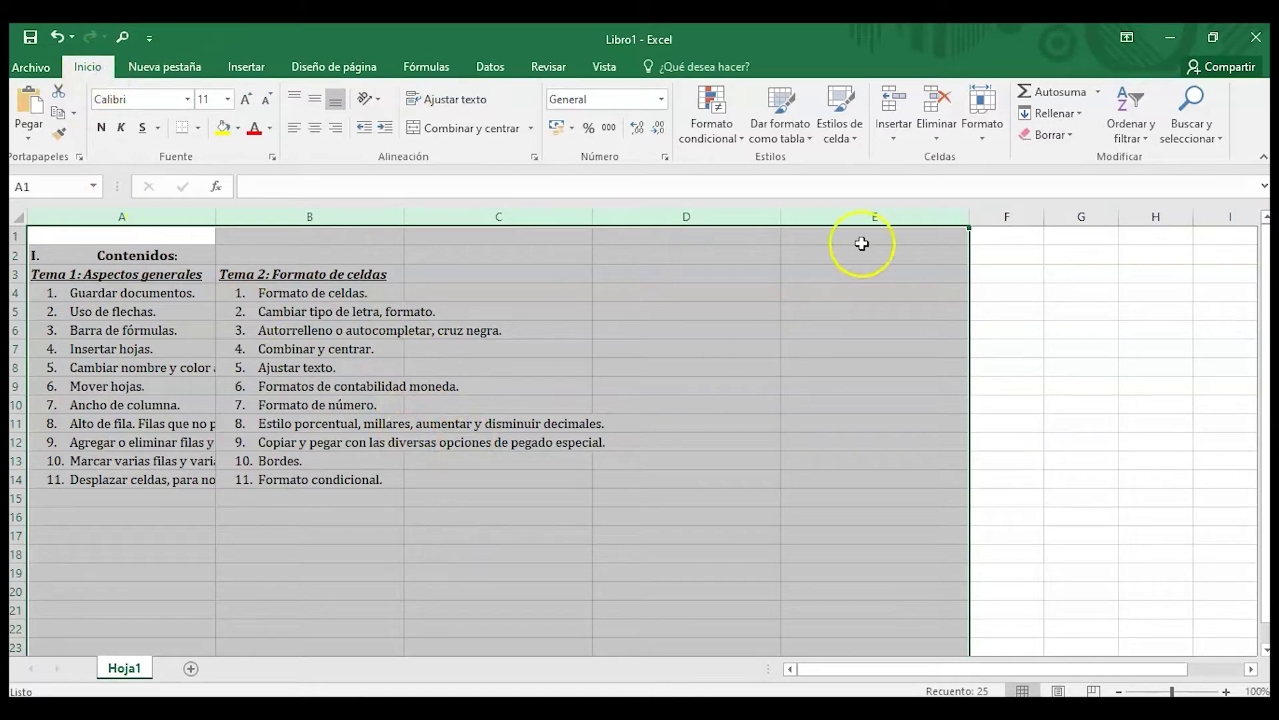
Set the width of the selected columns A to E to exactly 30.
{"action": "left_click", "coordinate": [991, 139]}
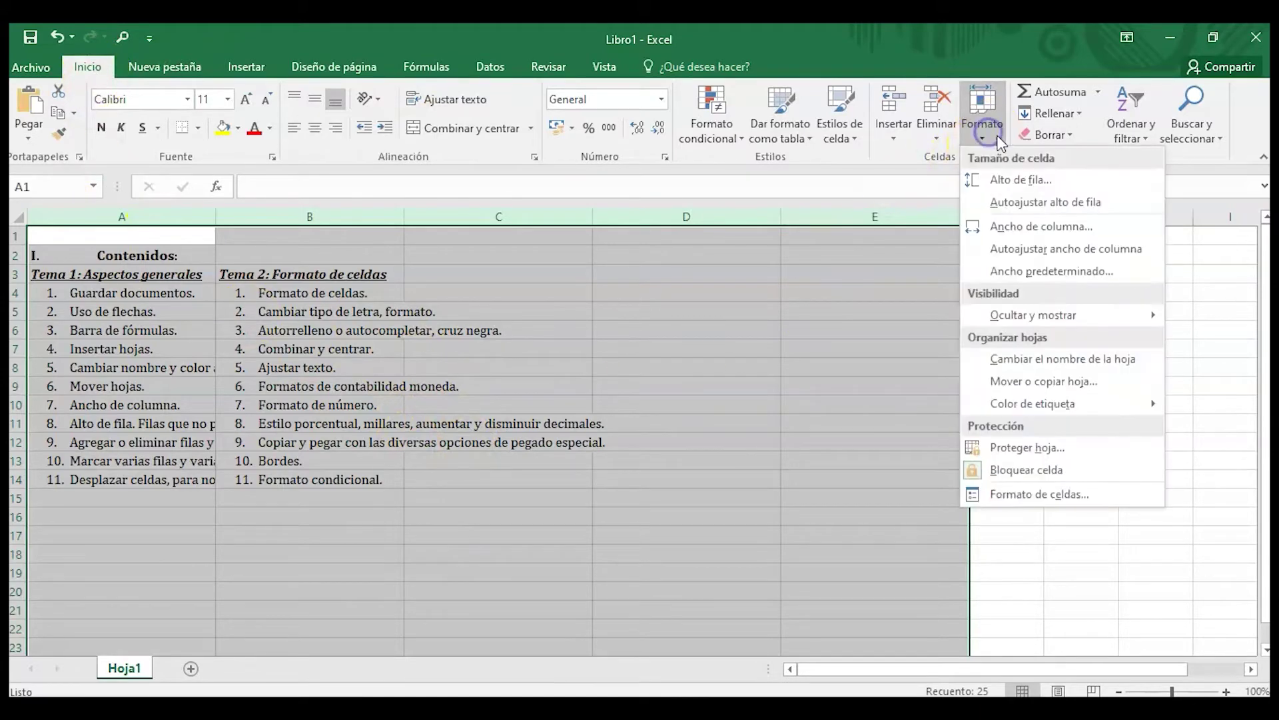
{"action": "left_click", "coordinate": [1088, 233]}
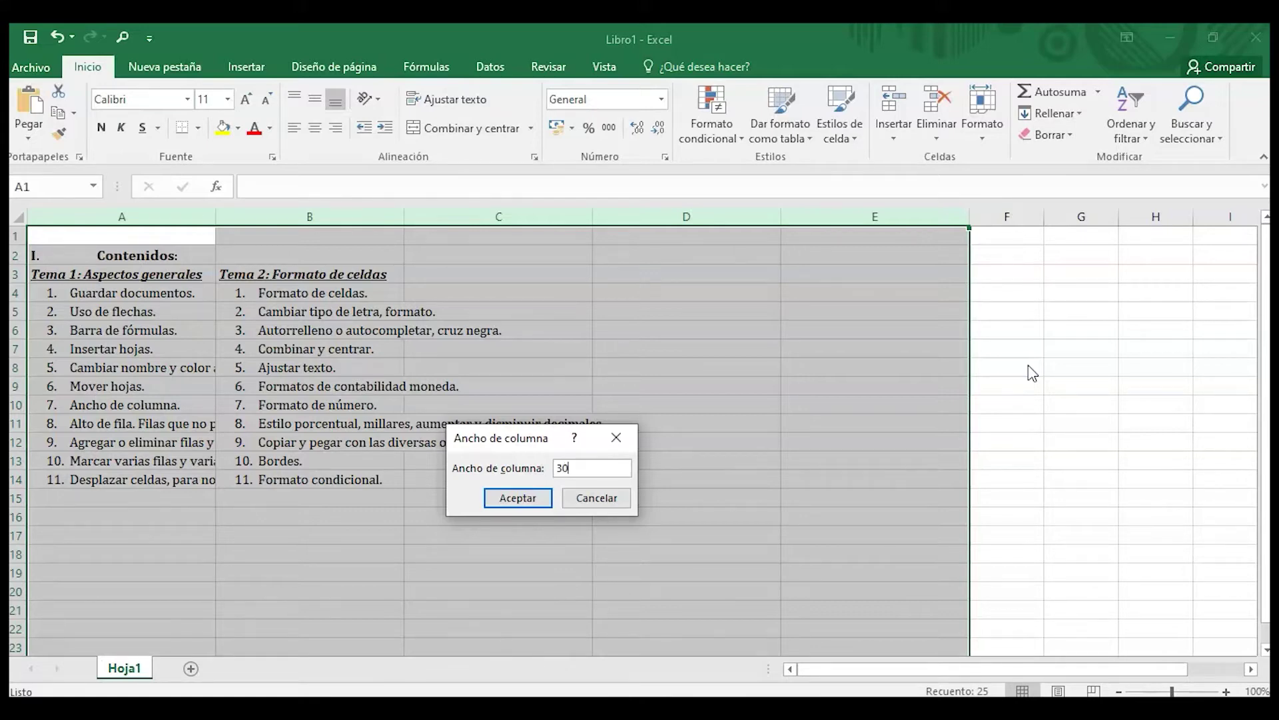
{"action": "key", "text": "Return"}
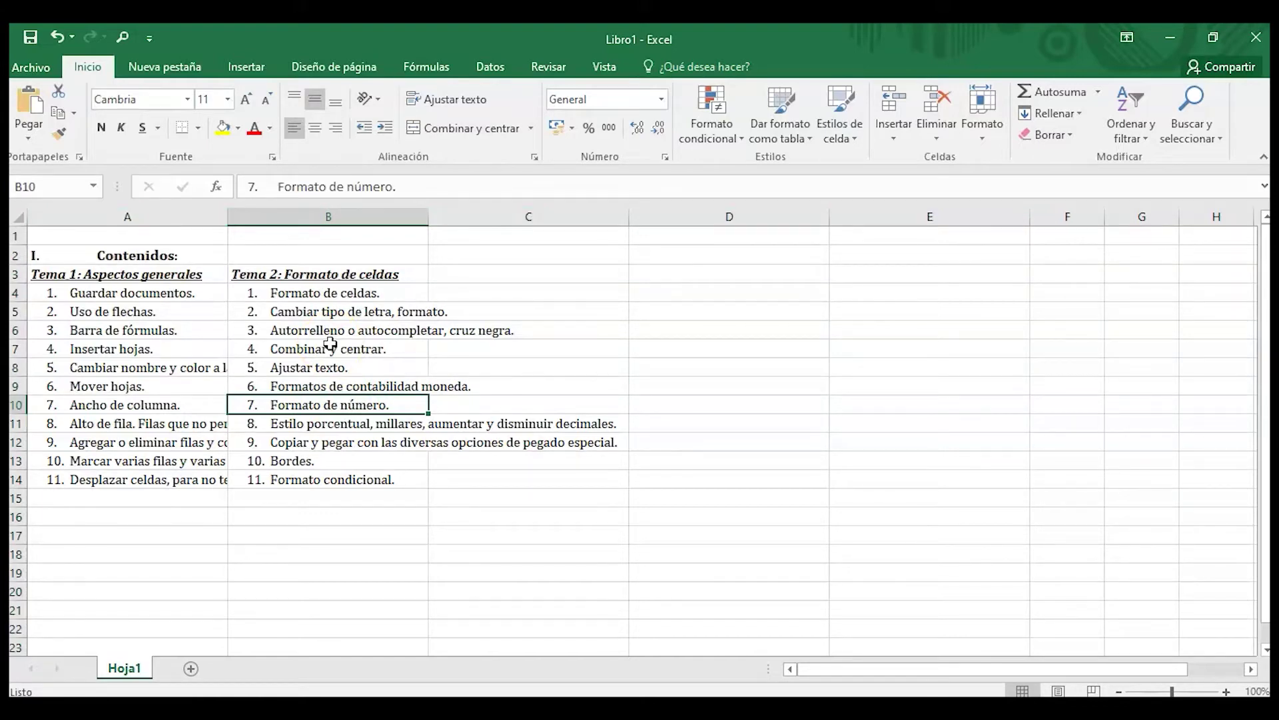
{"action": "left_click", "coordinate": [360, 518]}
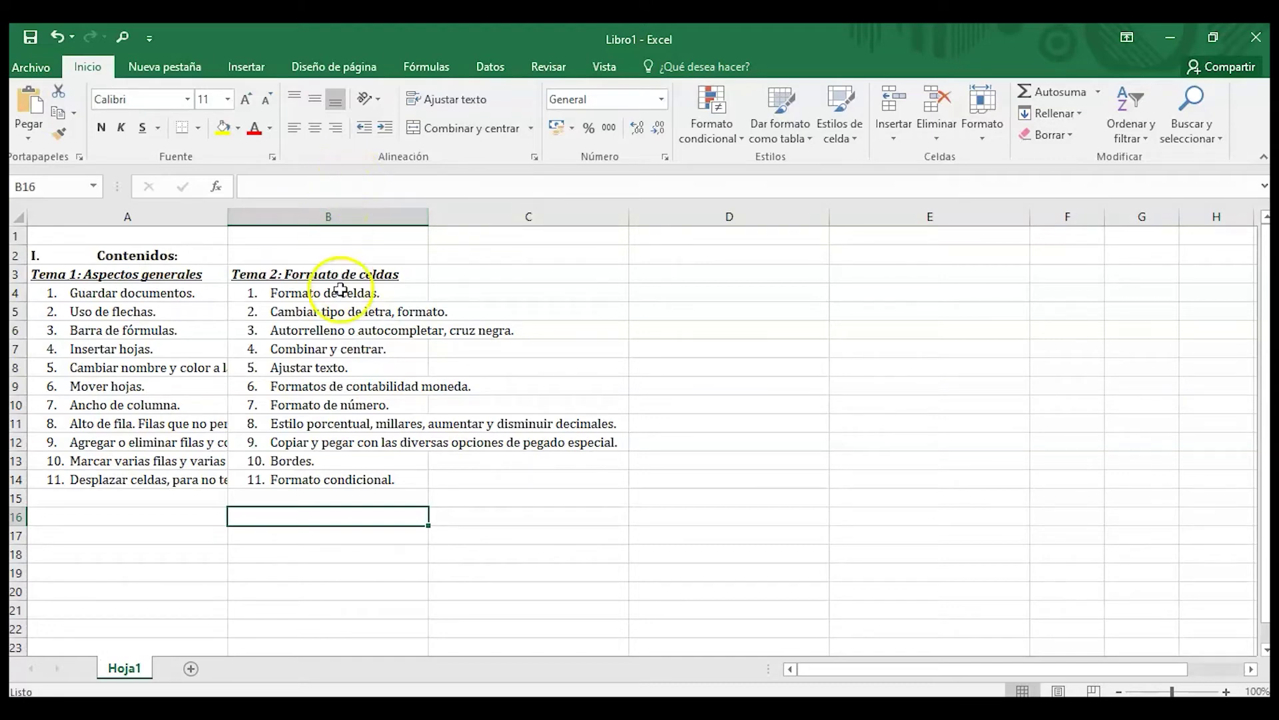
Insert a new sheet column before column B, between the Tema 1 and Tema 2 lists.
{"action": "left_click", "coordinate": [326, 213]}
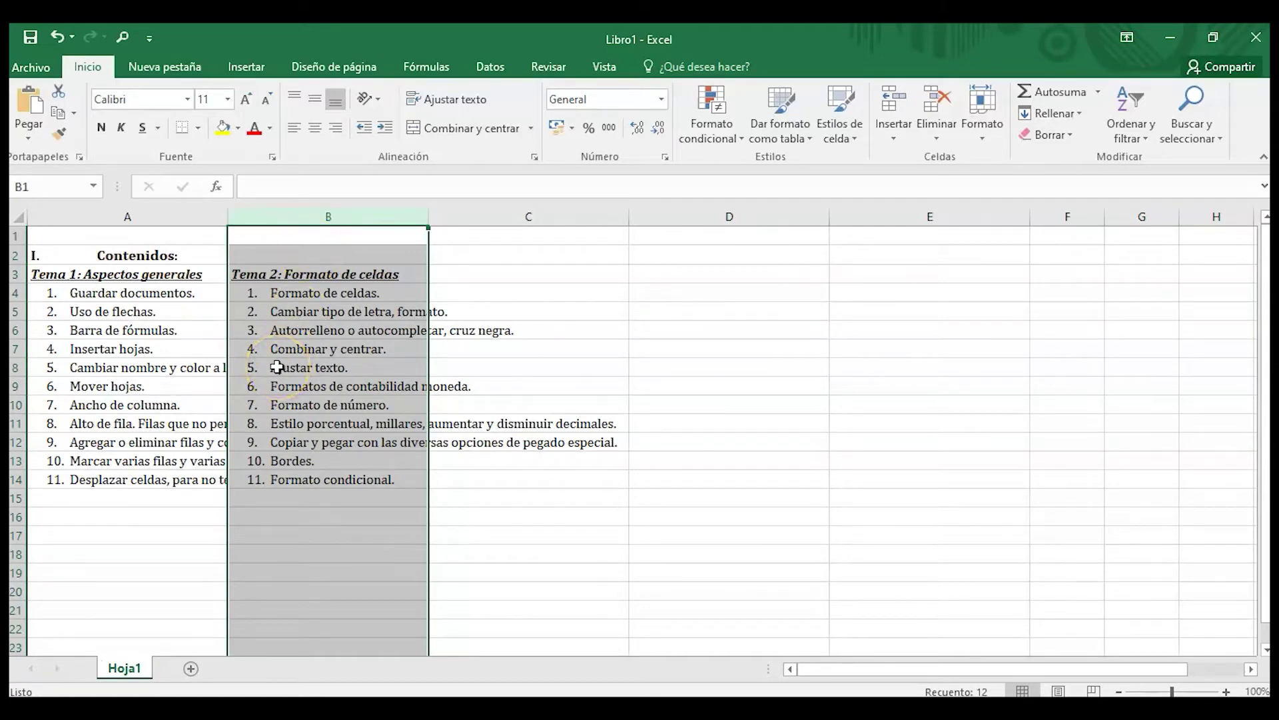
{"action": "left_click", "coordinate": [324, 211]}
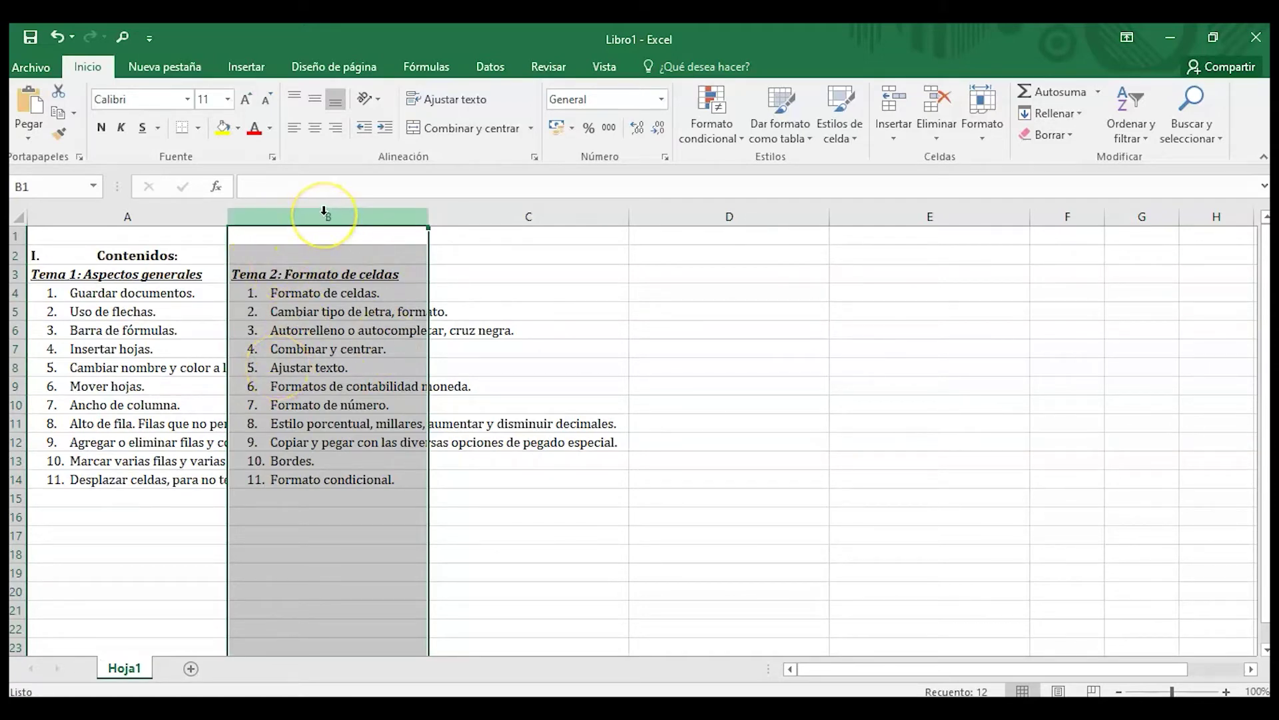
{"action": "left_click", "coordinate": [89, 68]}
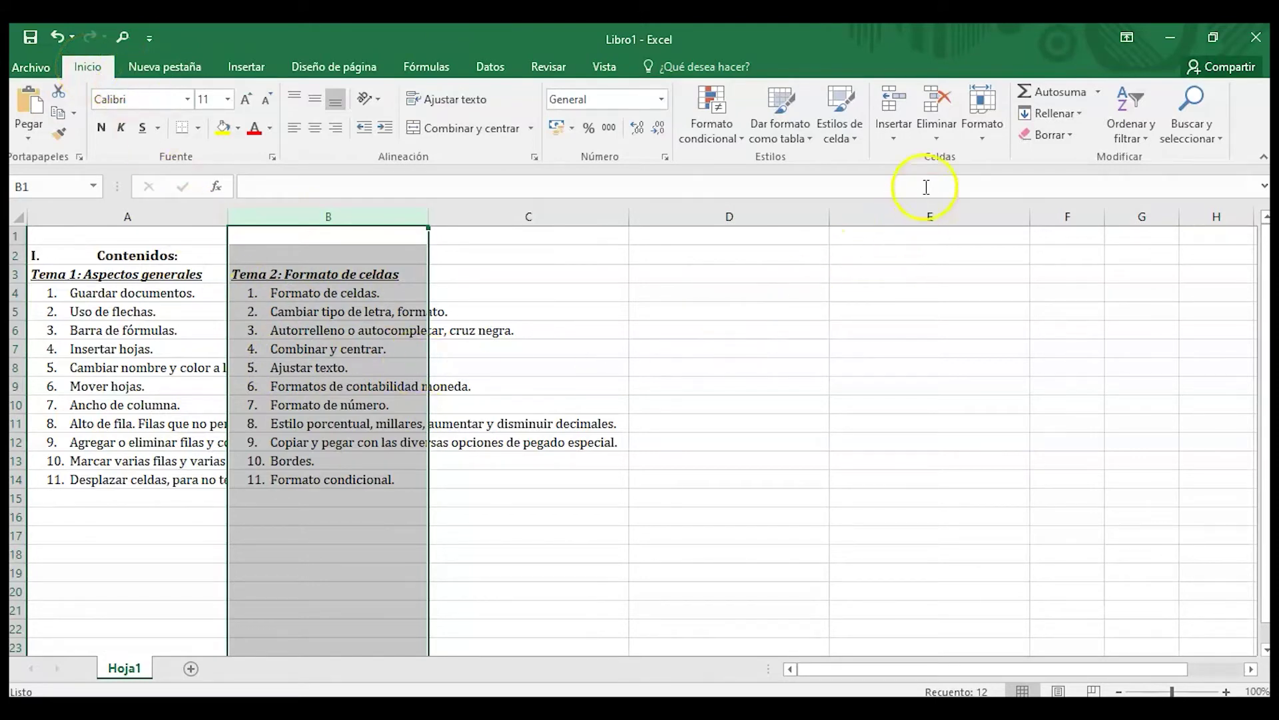
{"action": "left_click", "coordinate": [893, 132]}
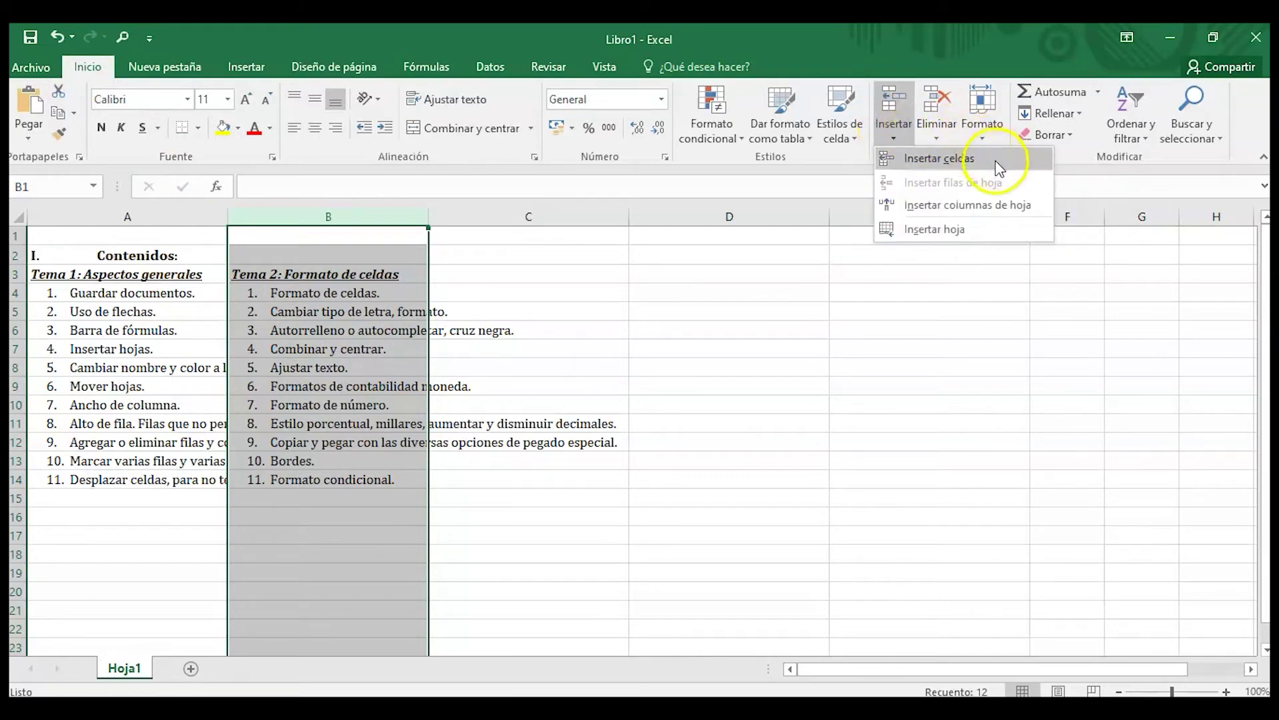
{"action": "left_click", "coordinate": [985, 206]}
{"action": "left_click", "coordinate": [475, 422]}
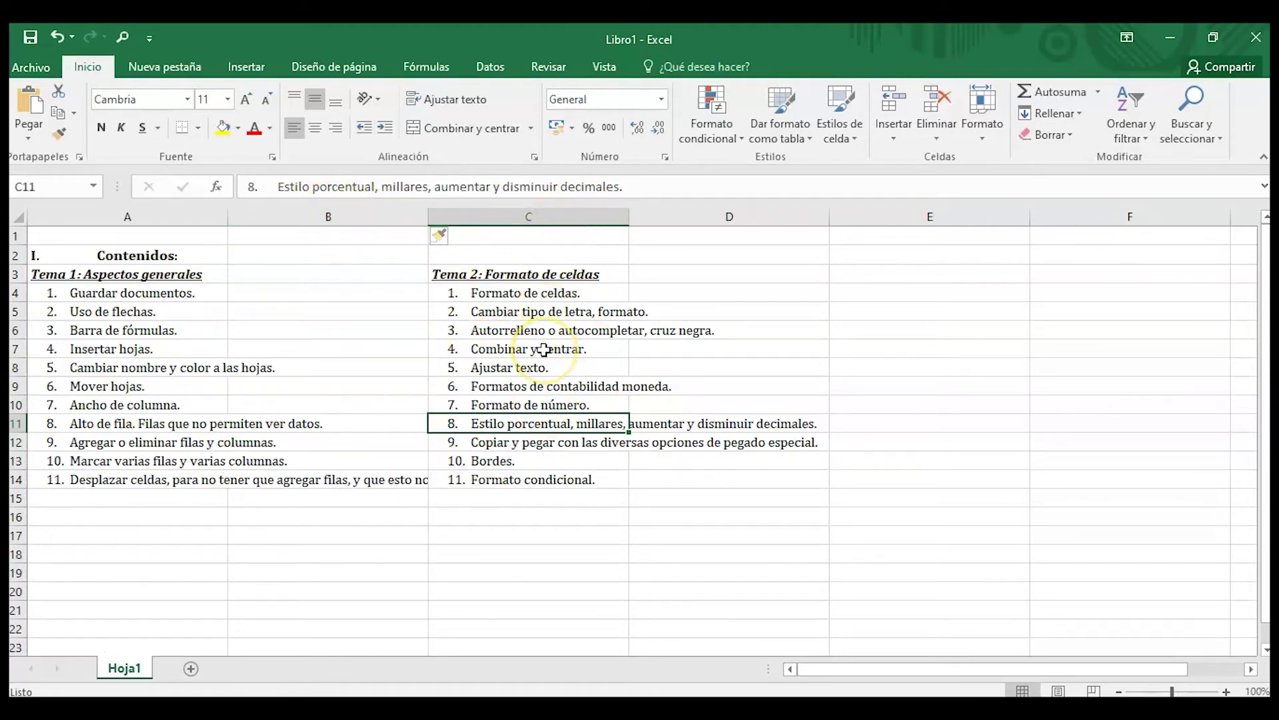
Insert another entire column before the Tema 2 list, starting from cell C2.
{"action": "left_click", "coordinate": [440, 238]}
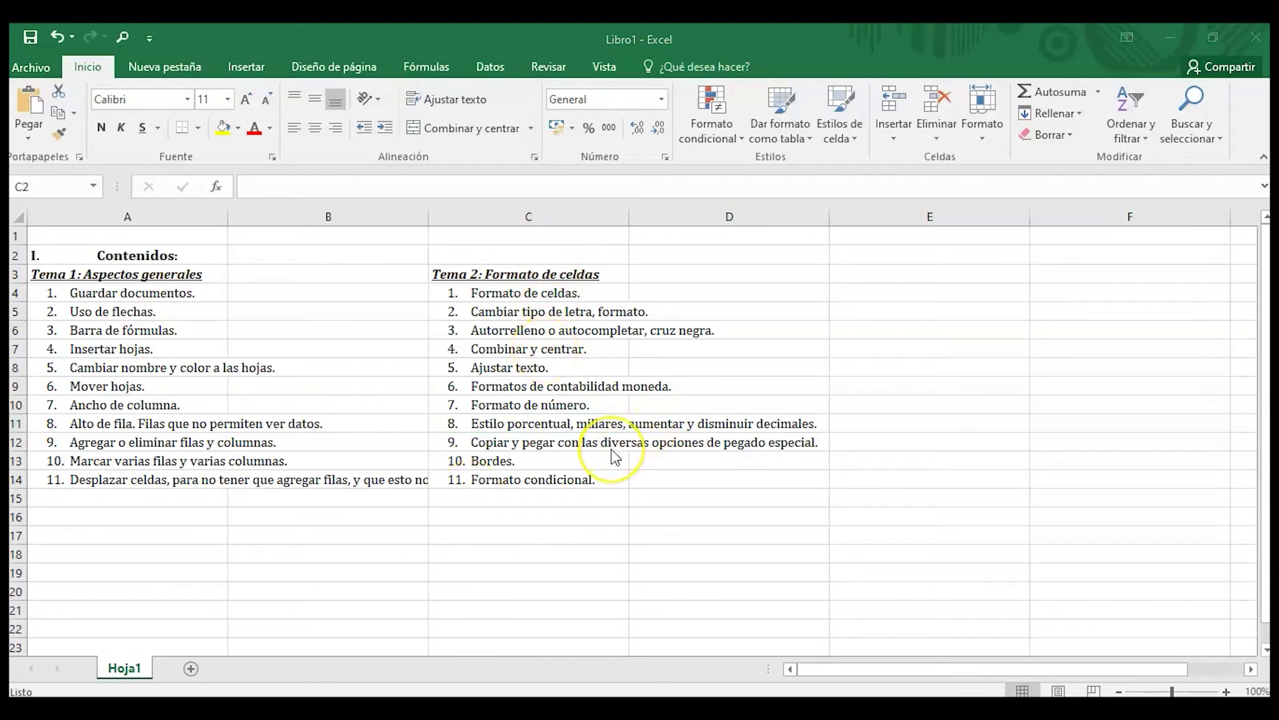
{"action": "left_click", "coordinate": [531, 258]}
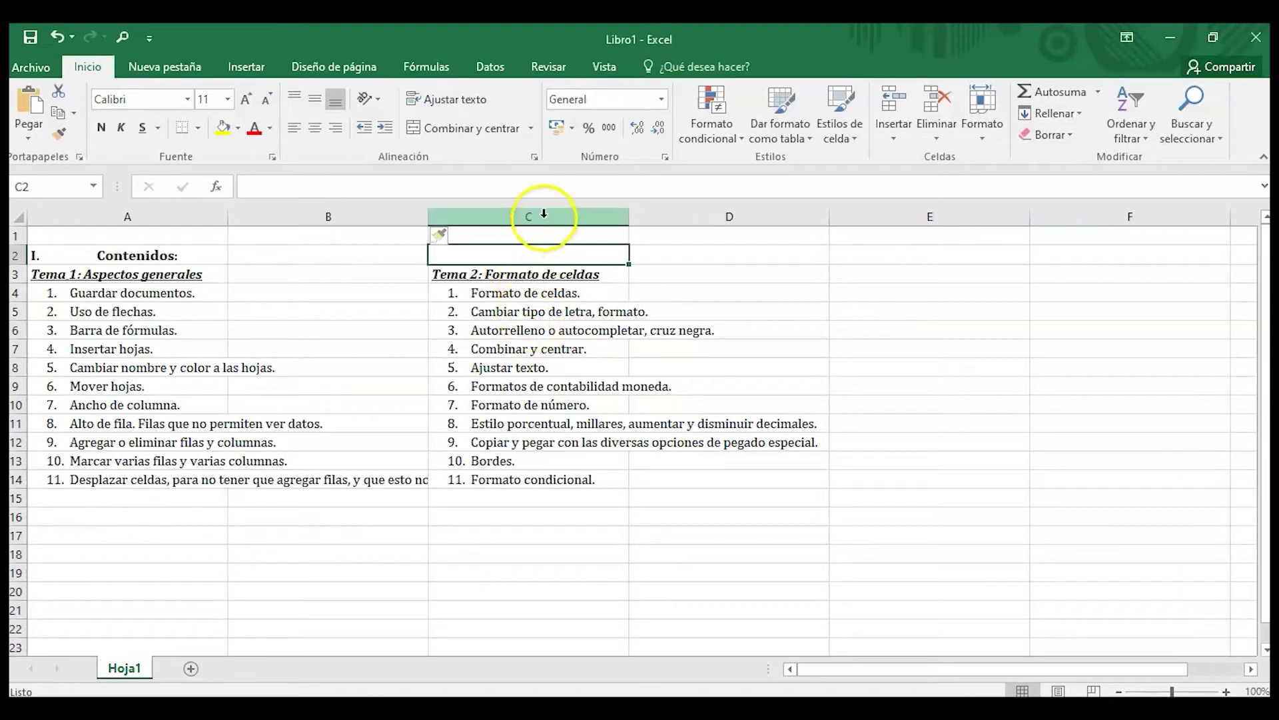
{"action": "right_click", "coordinate": [502, 258]}
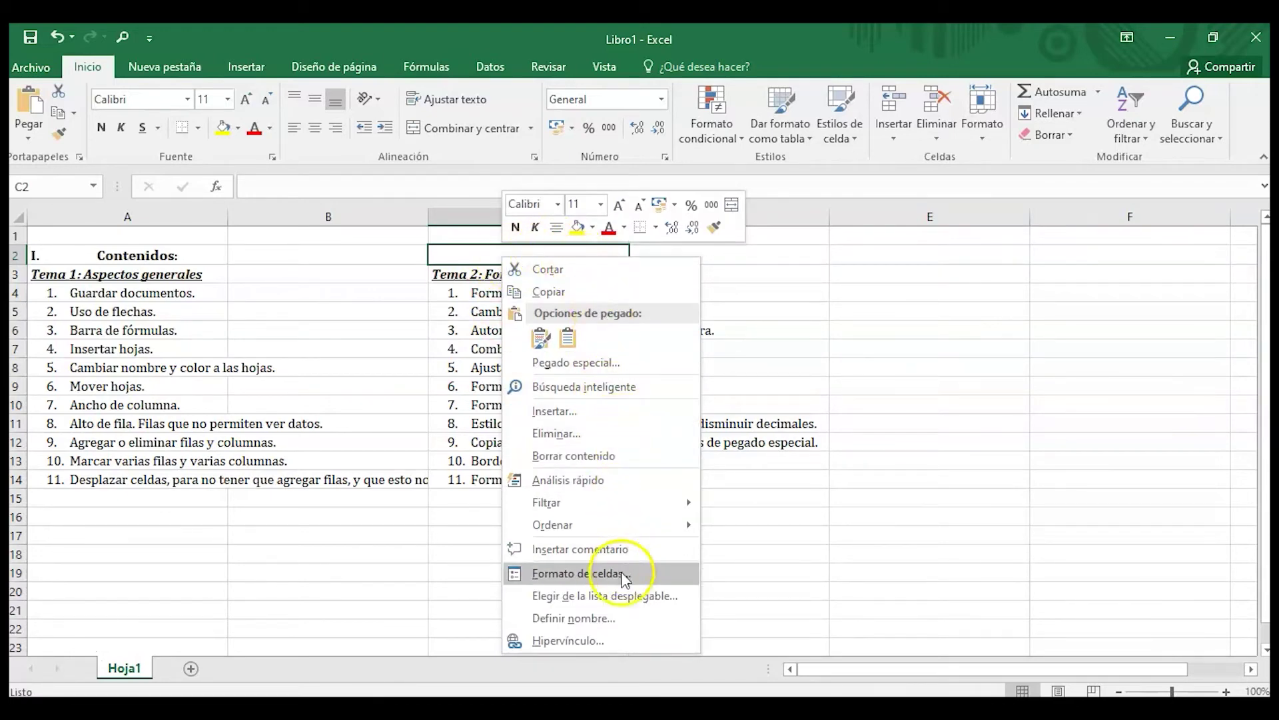
{"action": "left_click", "coordinate": [602, 420]}
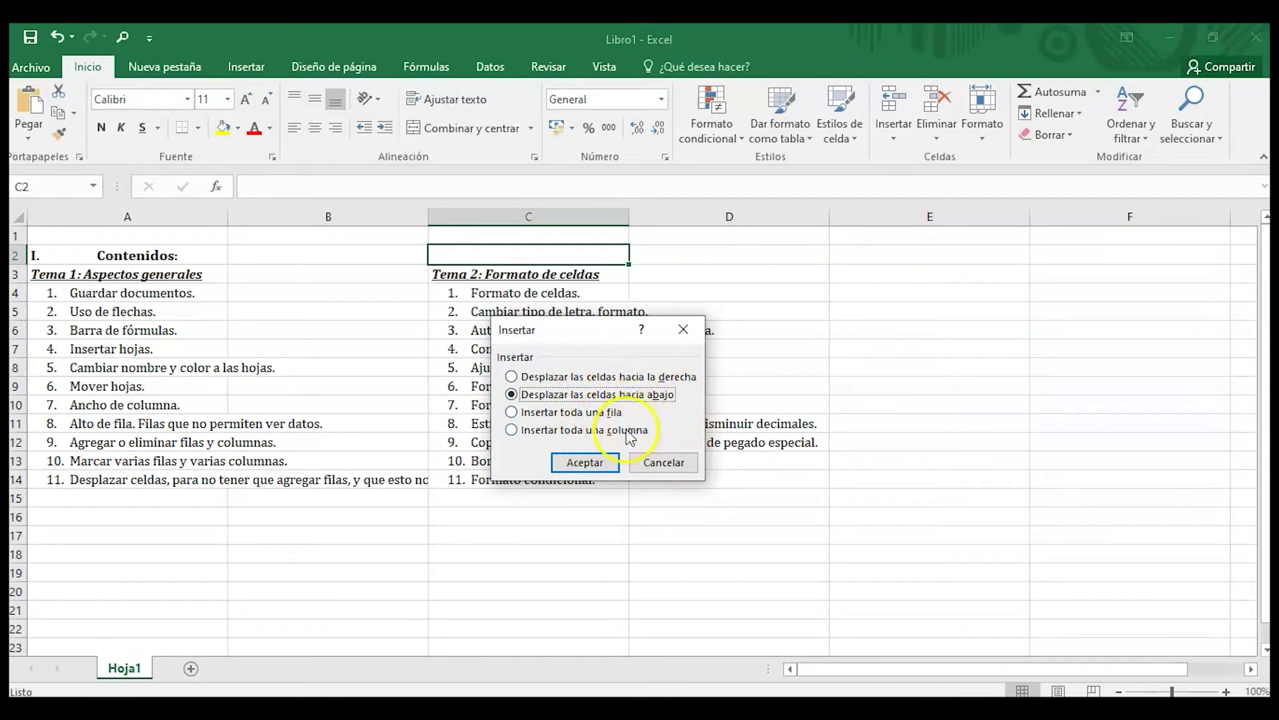
{"action": "left_click", "coordinate": [577, 434]}
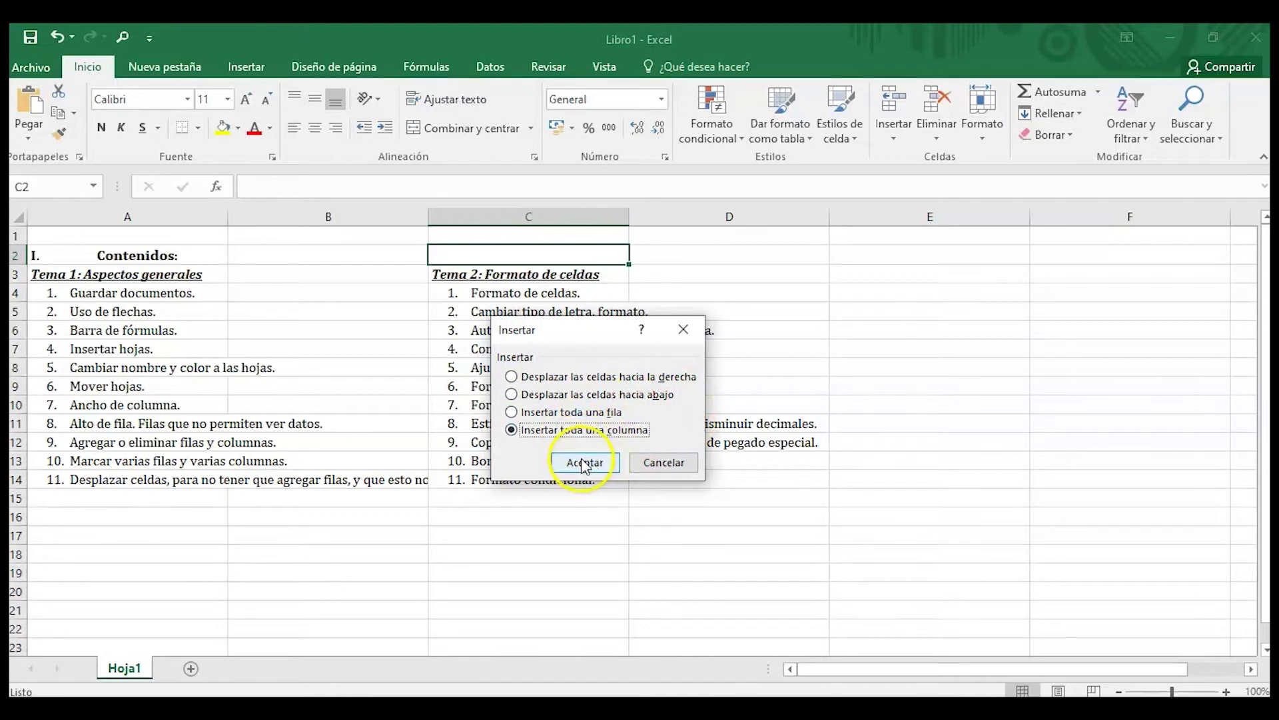
{"action": "left_click", "coordinate": [585, 462]}
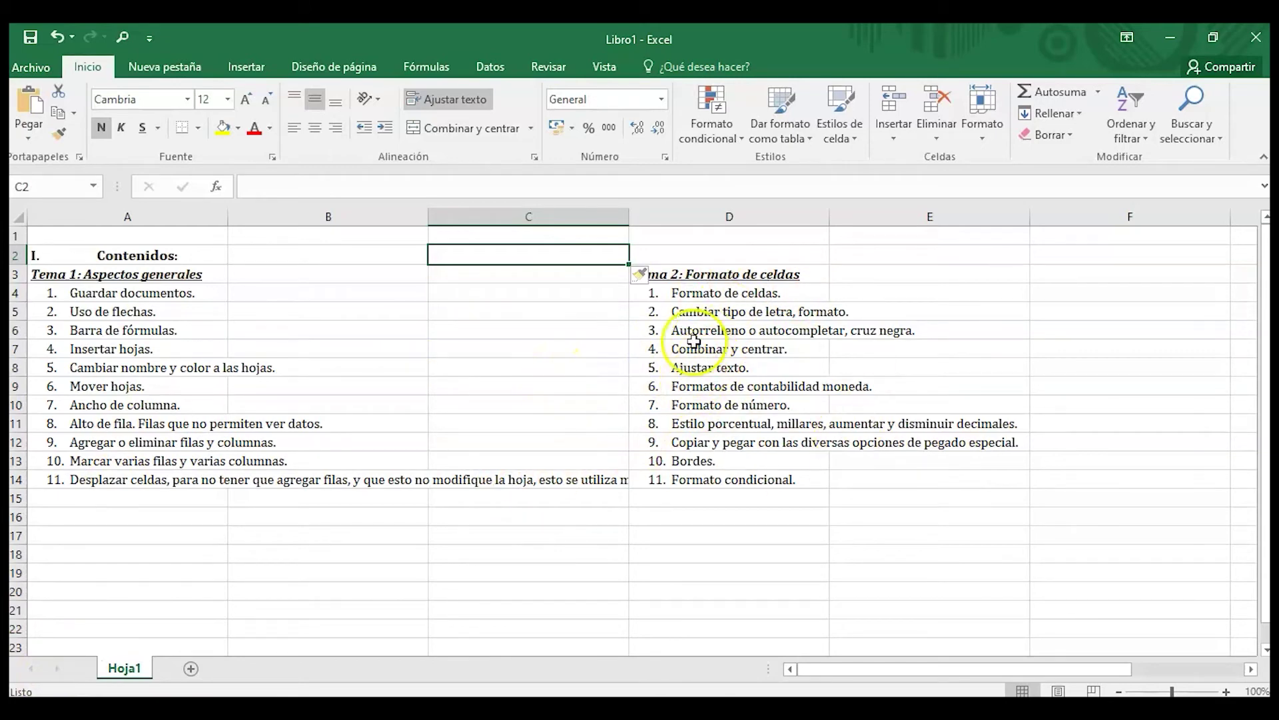
{"action": "left_click", "coordinate": [586, 313]}
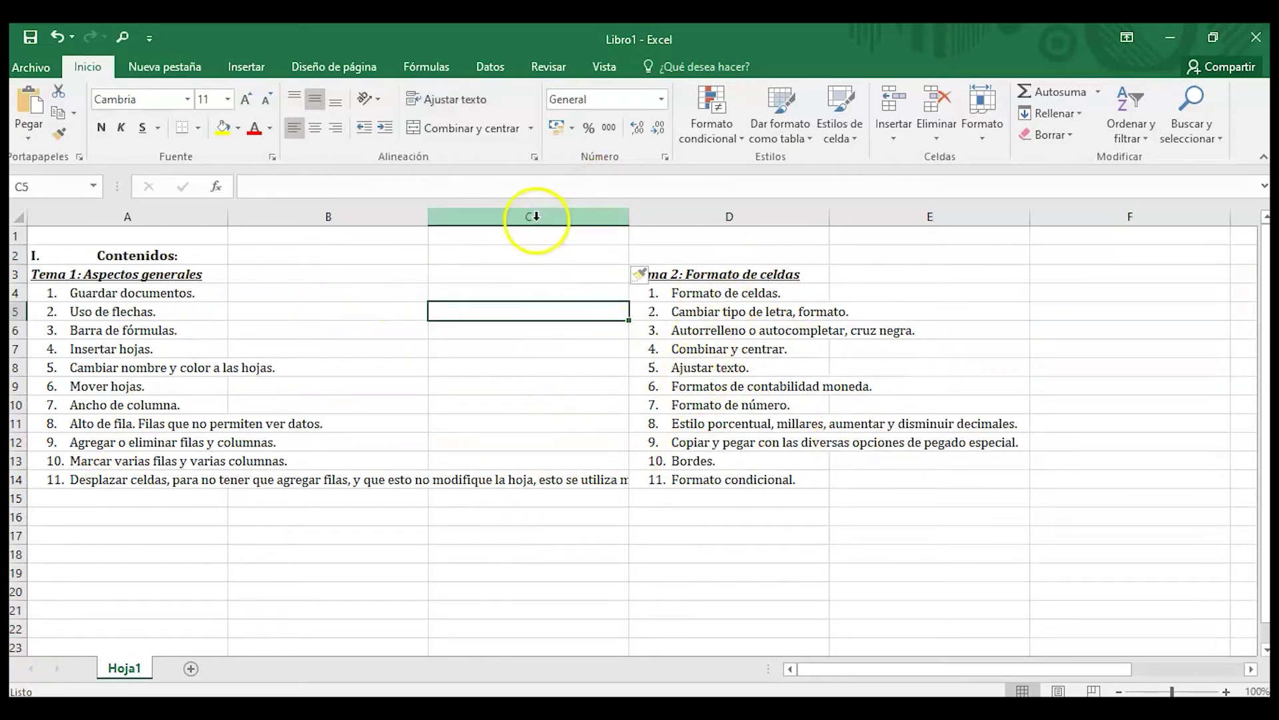
Insert one more column before column D, which holds the Tema 2 list.
{"action": "left_click", "coordinate": [677, 213]}
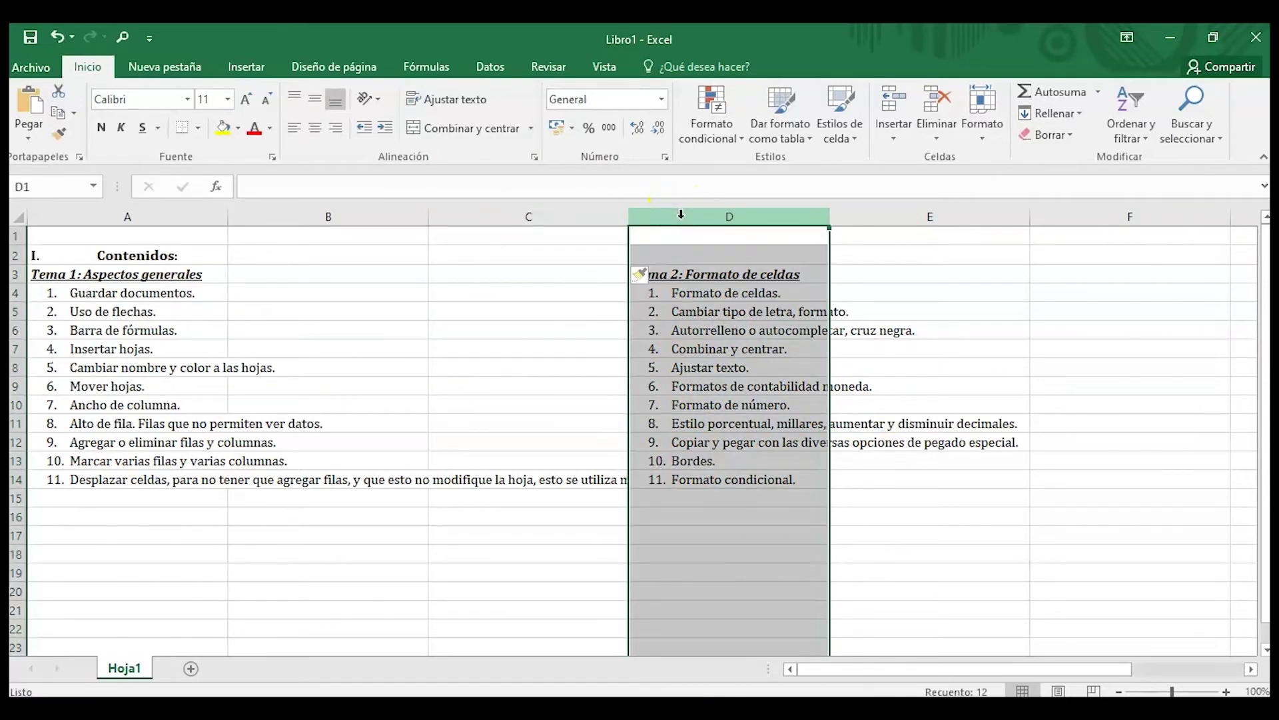
{"action": "right_click", "coordinate": [681, 214]}
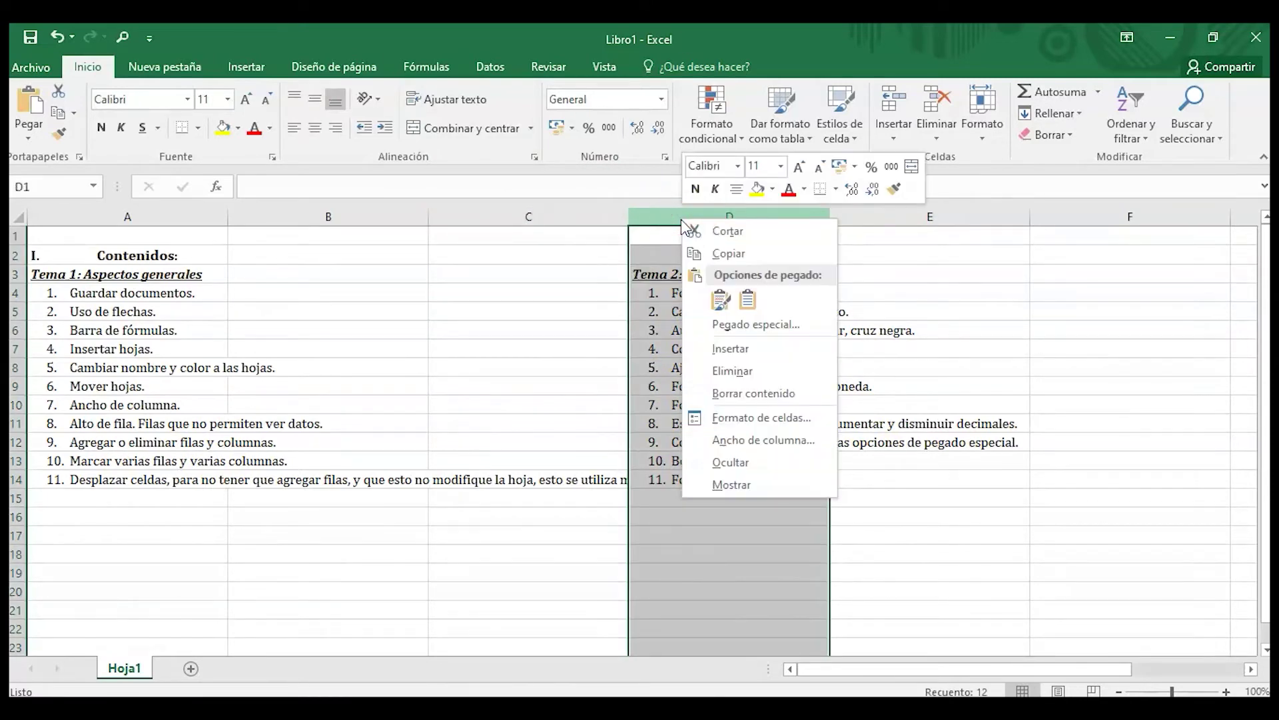
{"action": "left_click", "coordinate": [775, 348]}
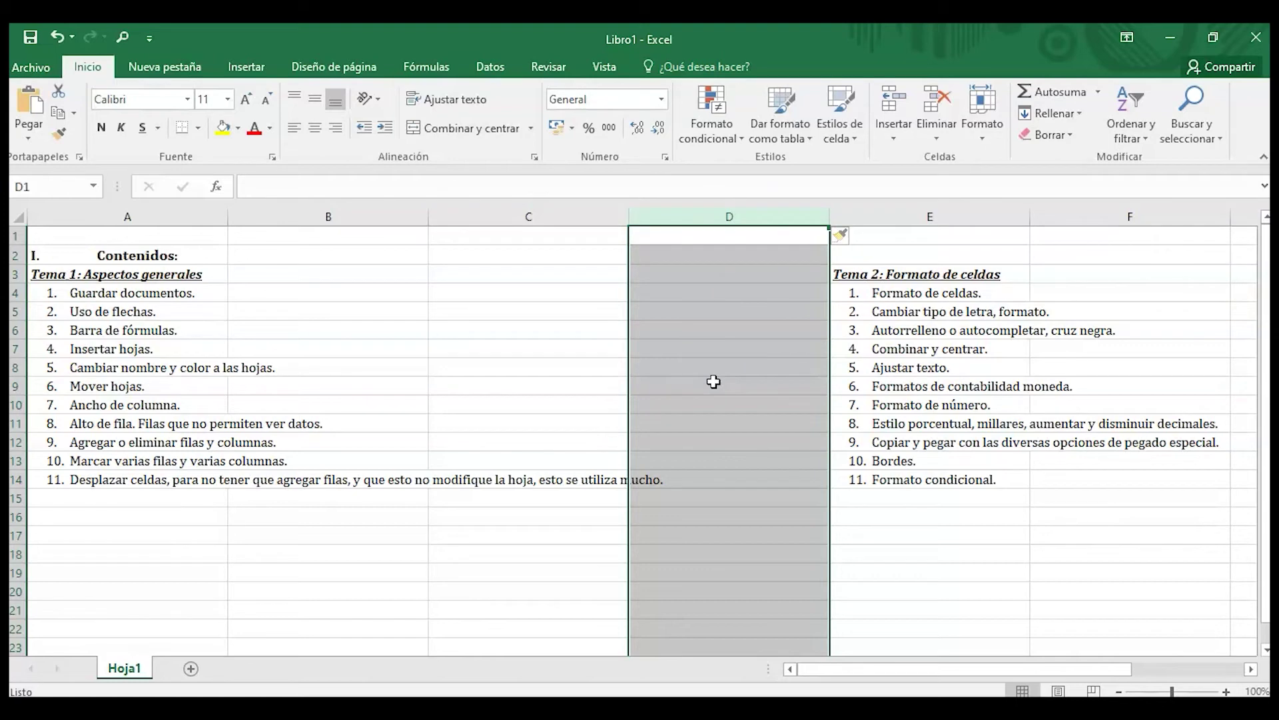
{"action": "left_click", "coordinate": [500, 402]}
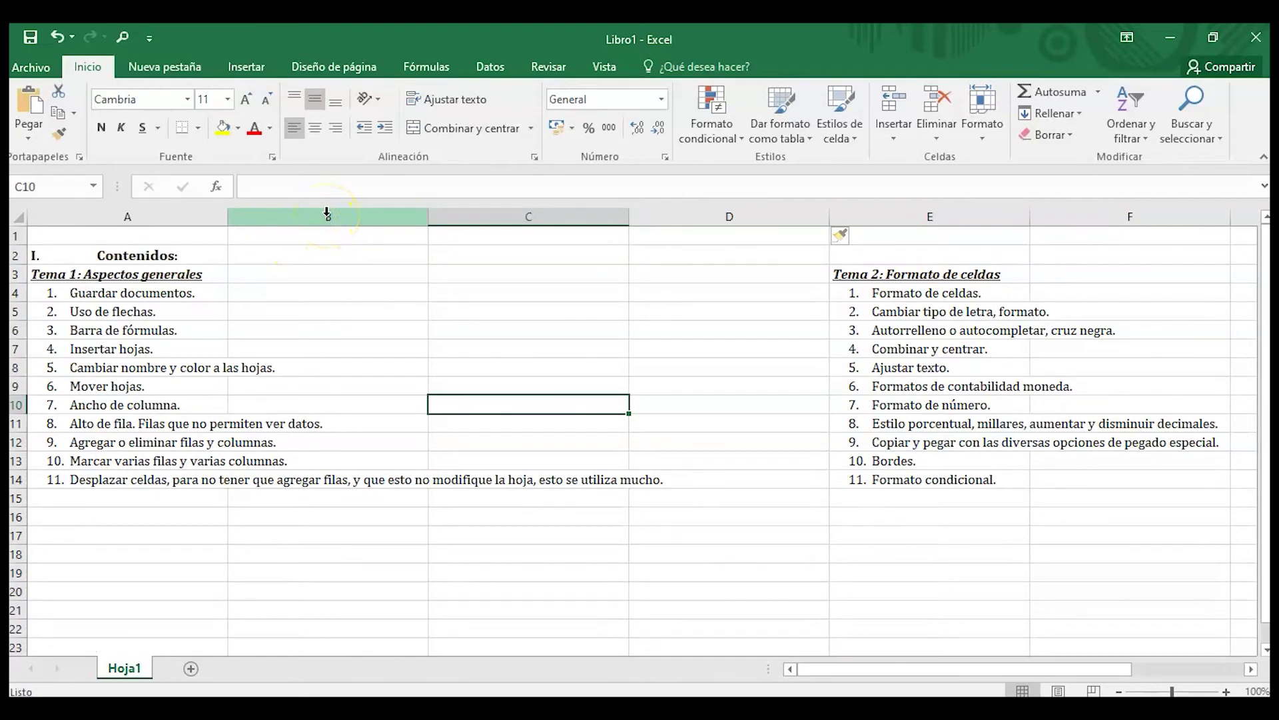
Delete the empty sheet column B using the Delete Sheet Columns command.
{"action": "left_click", "coordinate": [327, 212]}
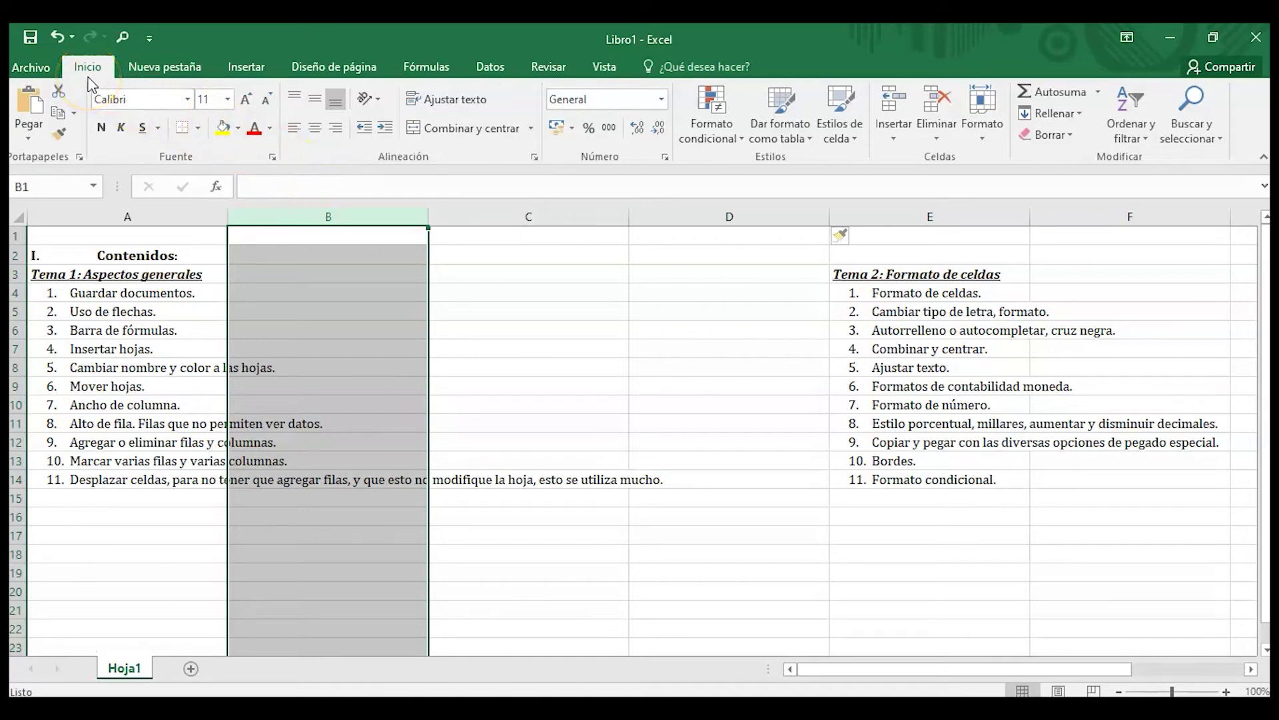
{"action": "left_click", "coordinate": [935, 127]}
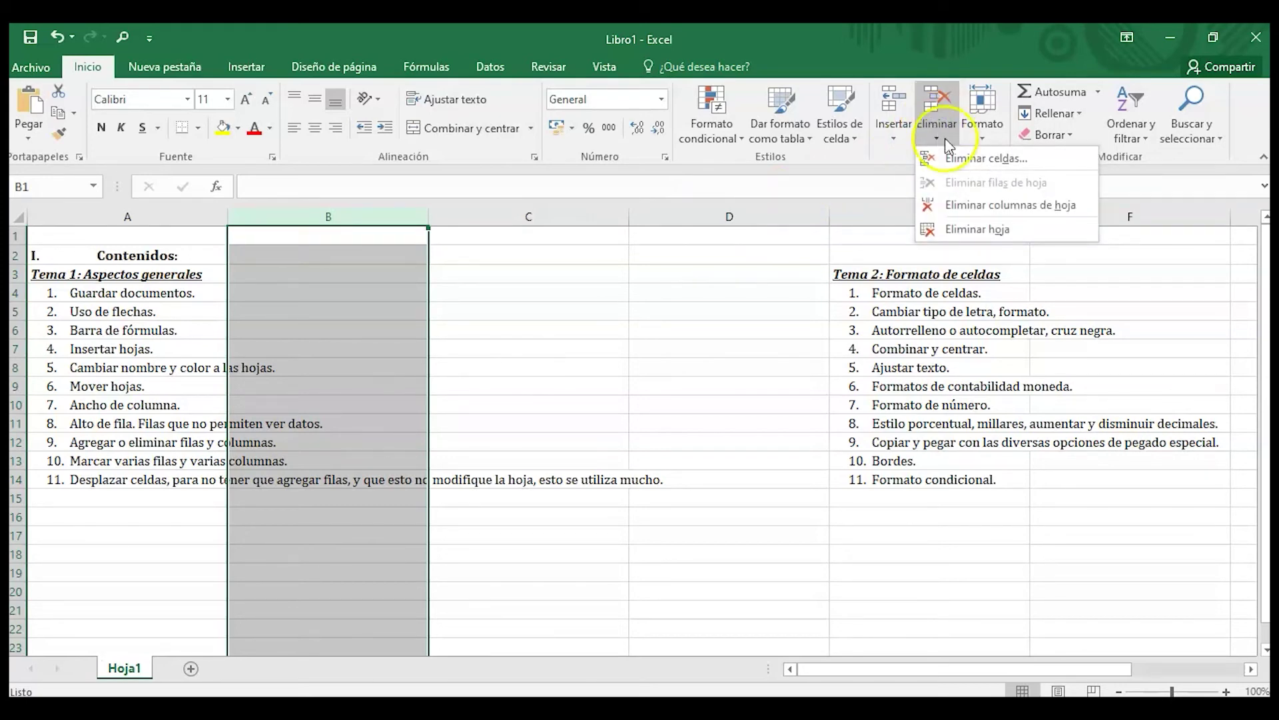
{"action": "left_click", "coordinate": [961, 204]}
{"action": "left_click", "coordinate": [391, 317]}
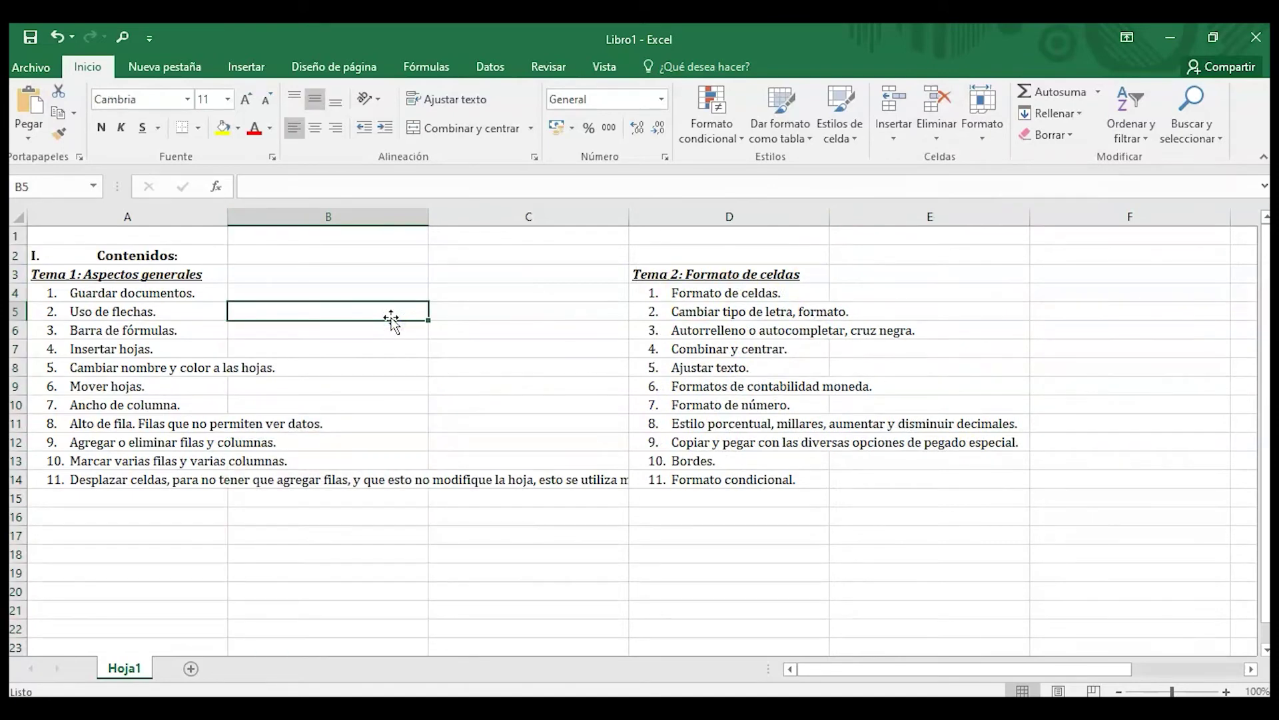
{"action": "left_click", "coordinate": [529, 271]}
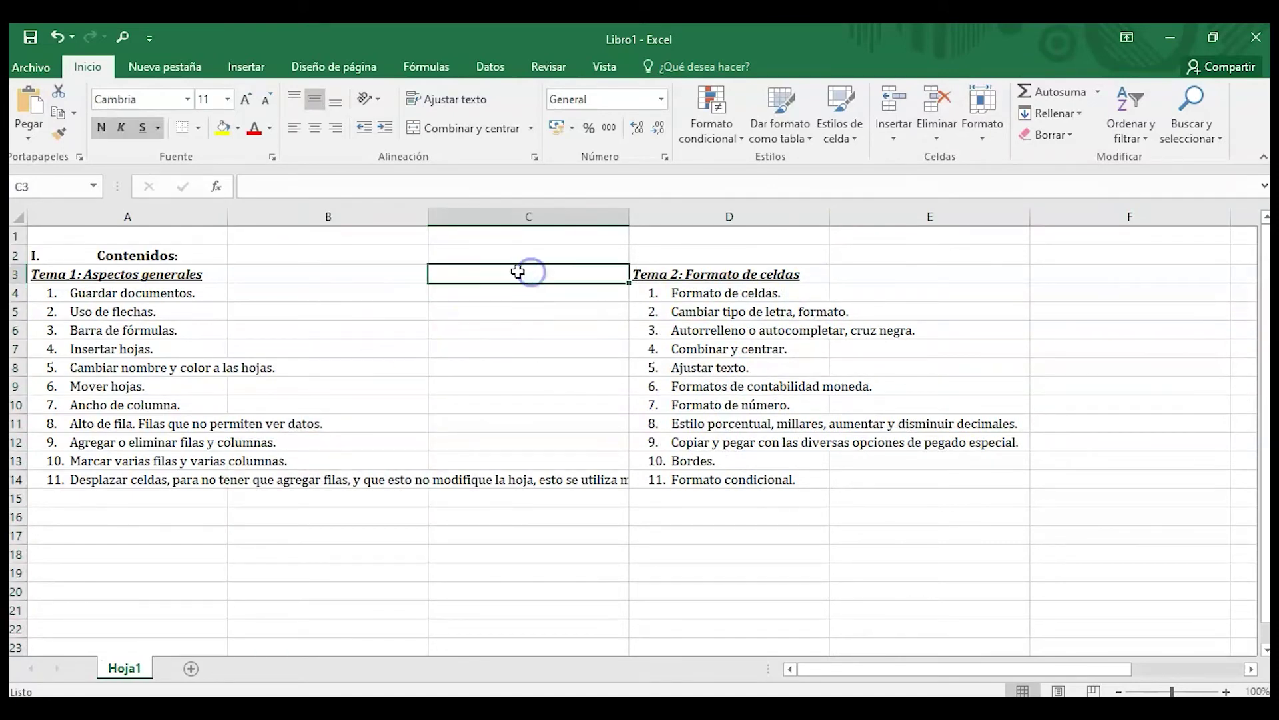
Delete the entire column starting from cell B2, using the whole-column option (Toda la columna).
{"action": "left_click", "coordinate": [335, 215]}
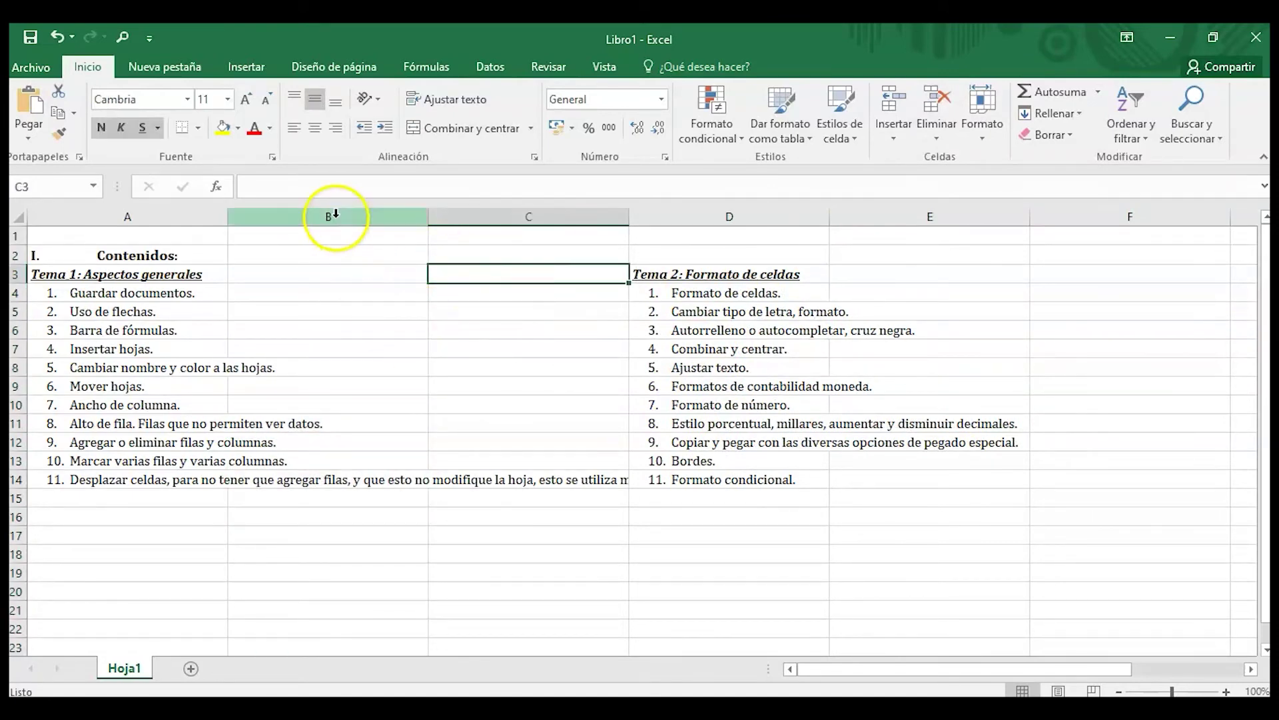
{"action": "left_click", "coordinate": [335, 254]}
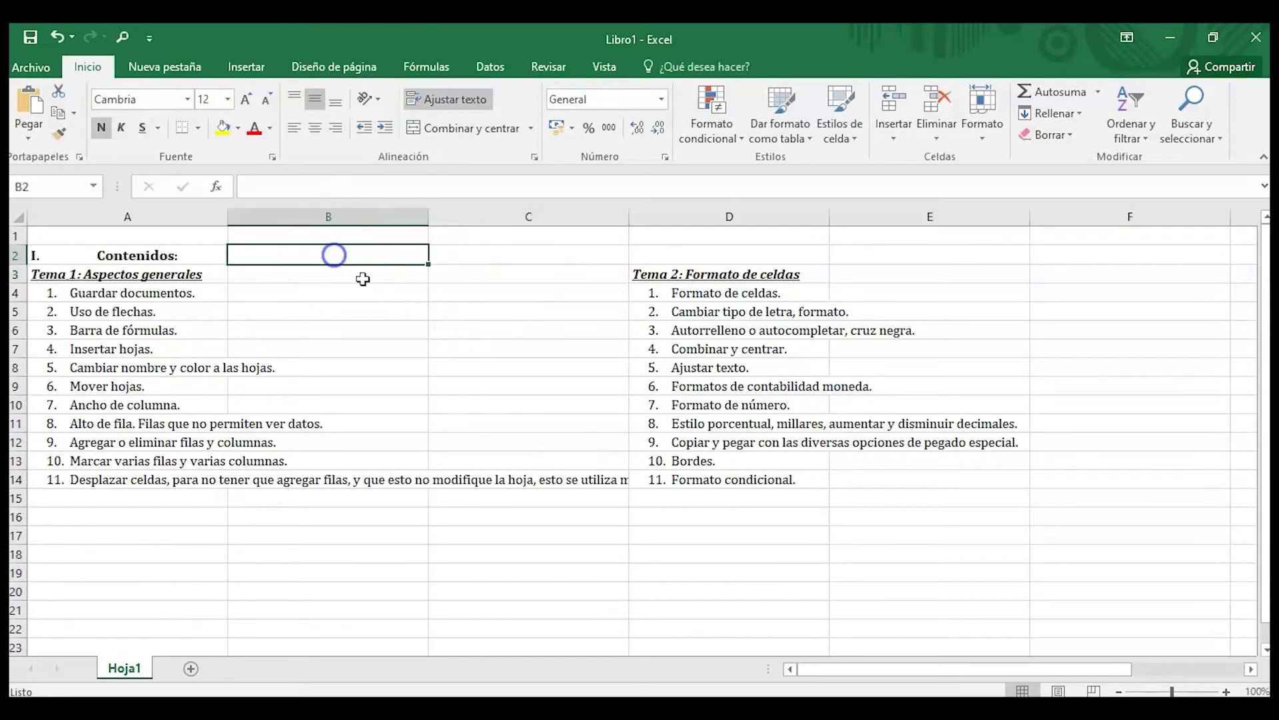
{"action": "right_click", "coordinate": [337, 256]}
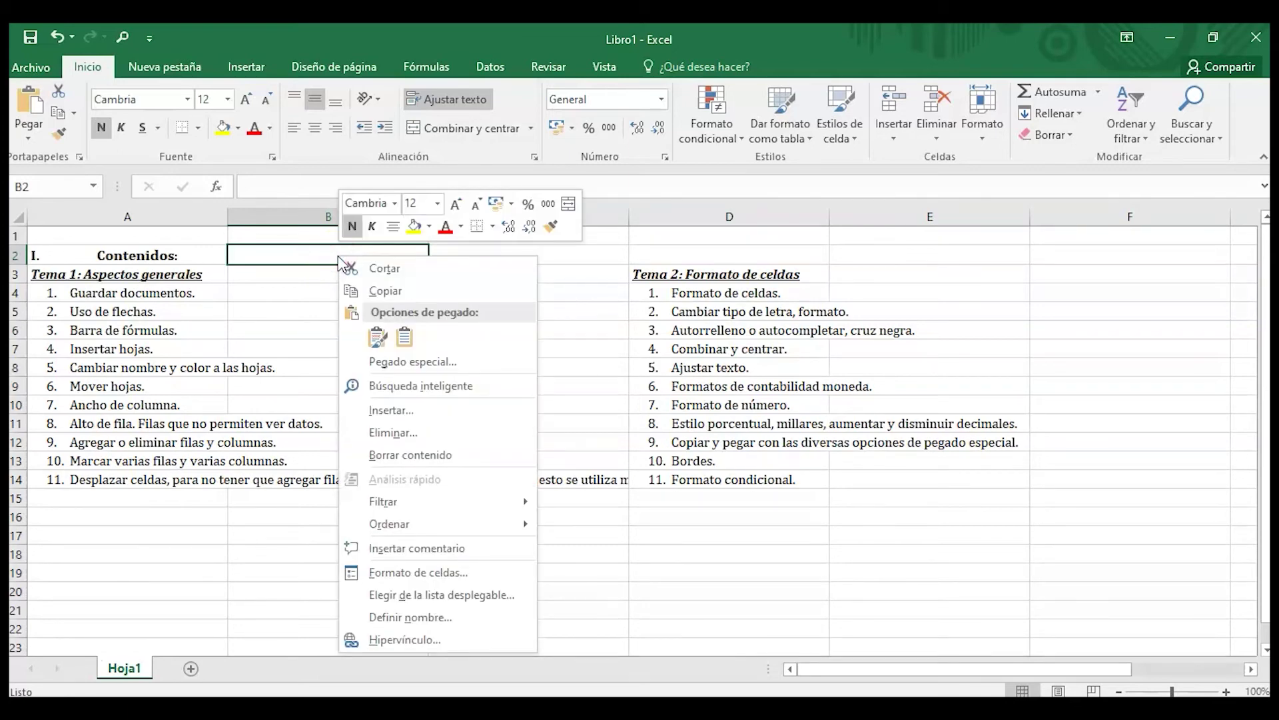
{"action": "left_click", "coordinate": [432, 440]}
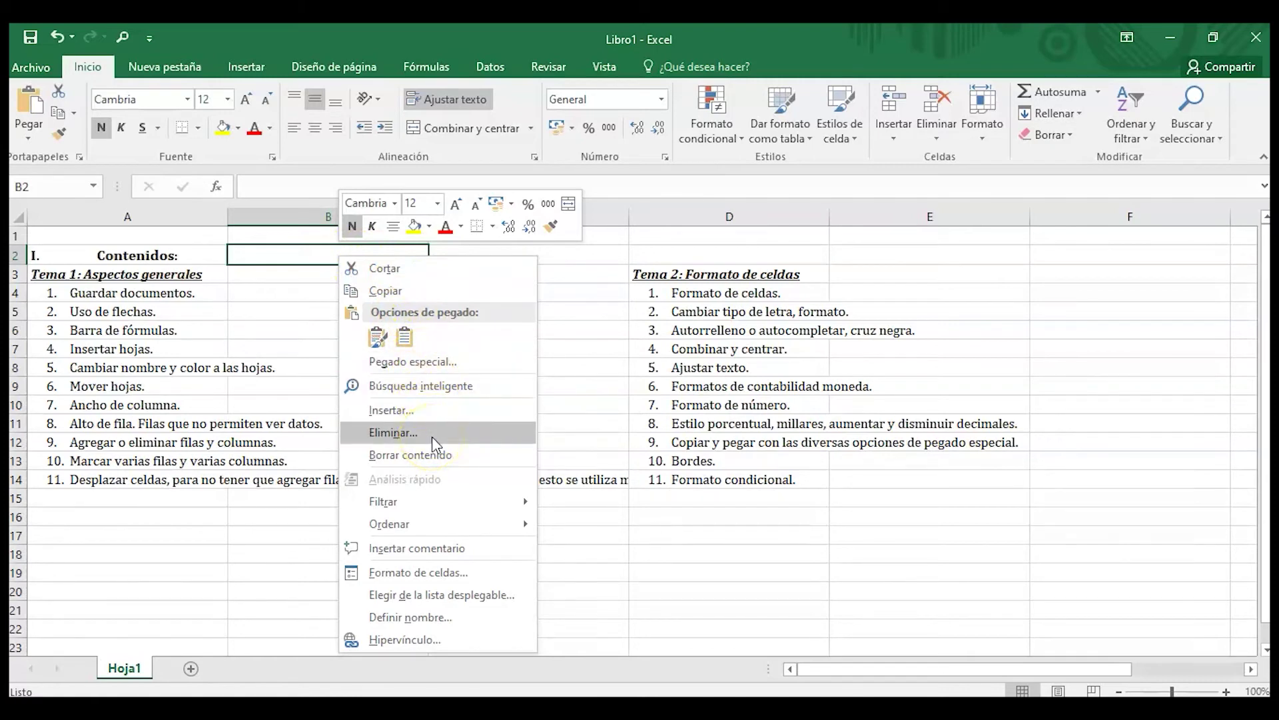
{"action": "left_click", "coordinate": [416, 365]}
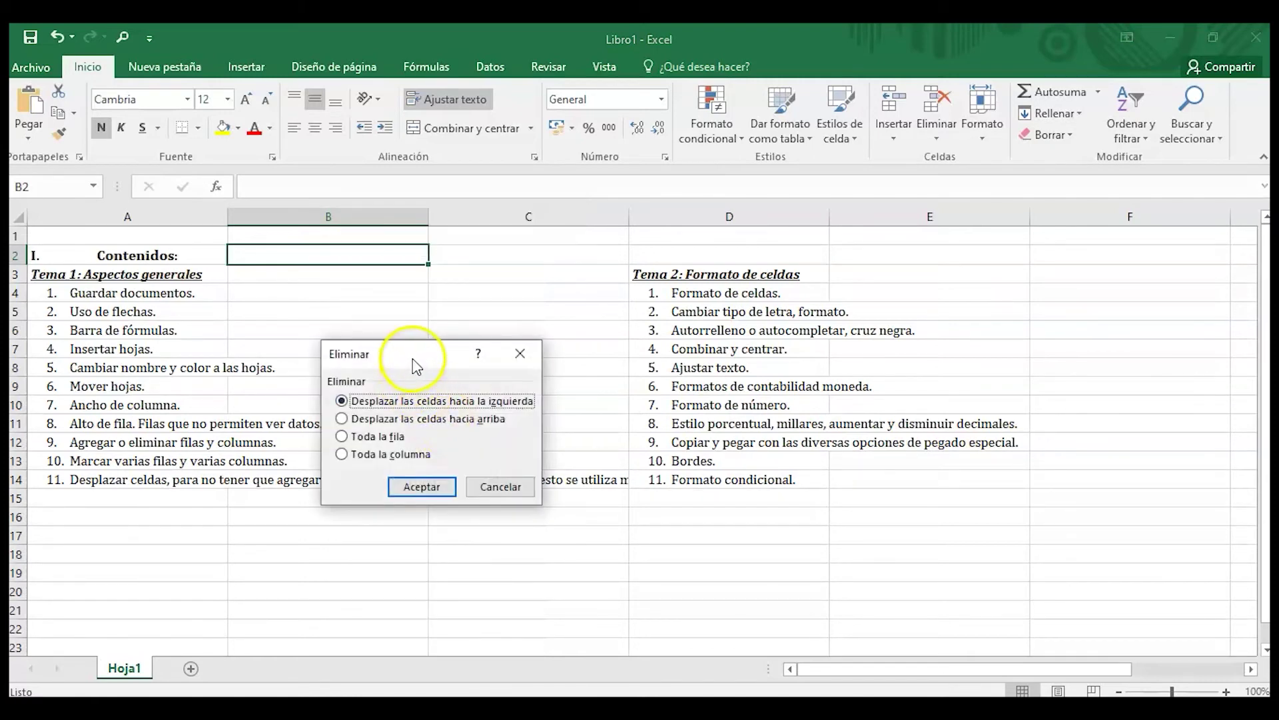
{"action": "left_click_drag", "start_coordinate": [417, 365], "coordinate": [521, 348]}
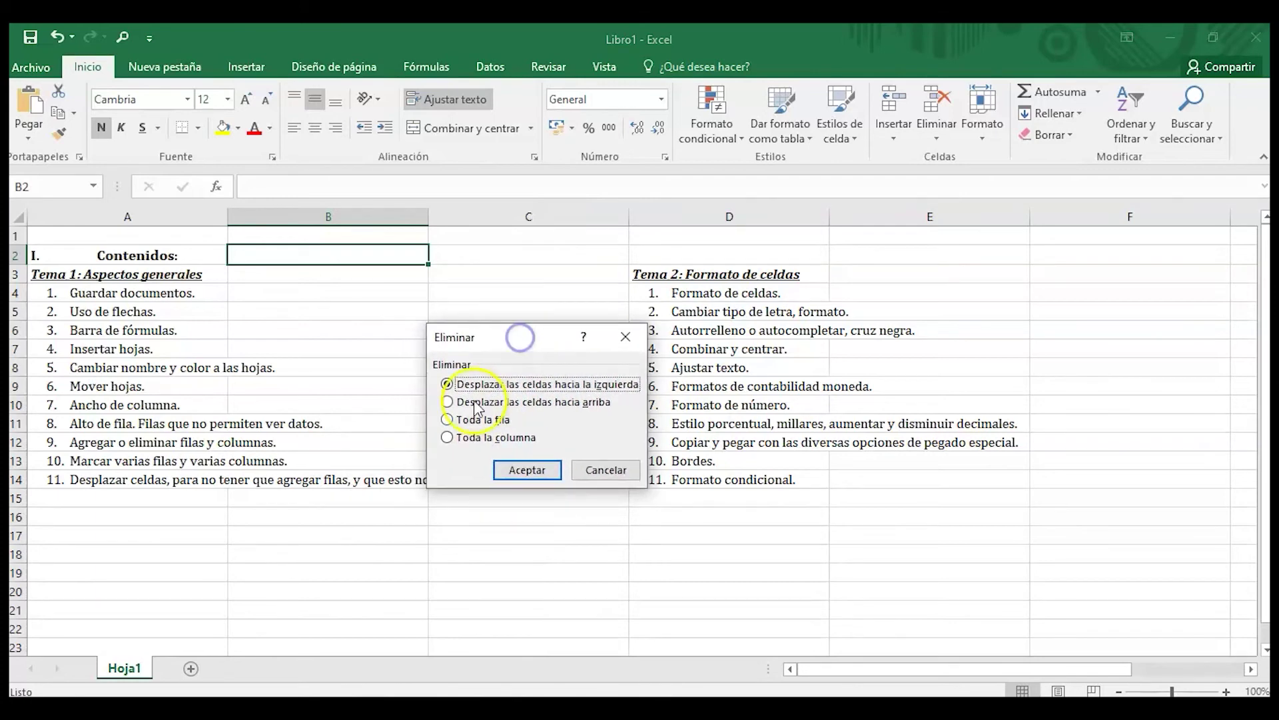
{"action": "left_click", "coordinate": [470, 441]}
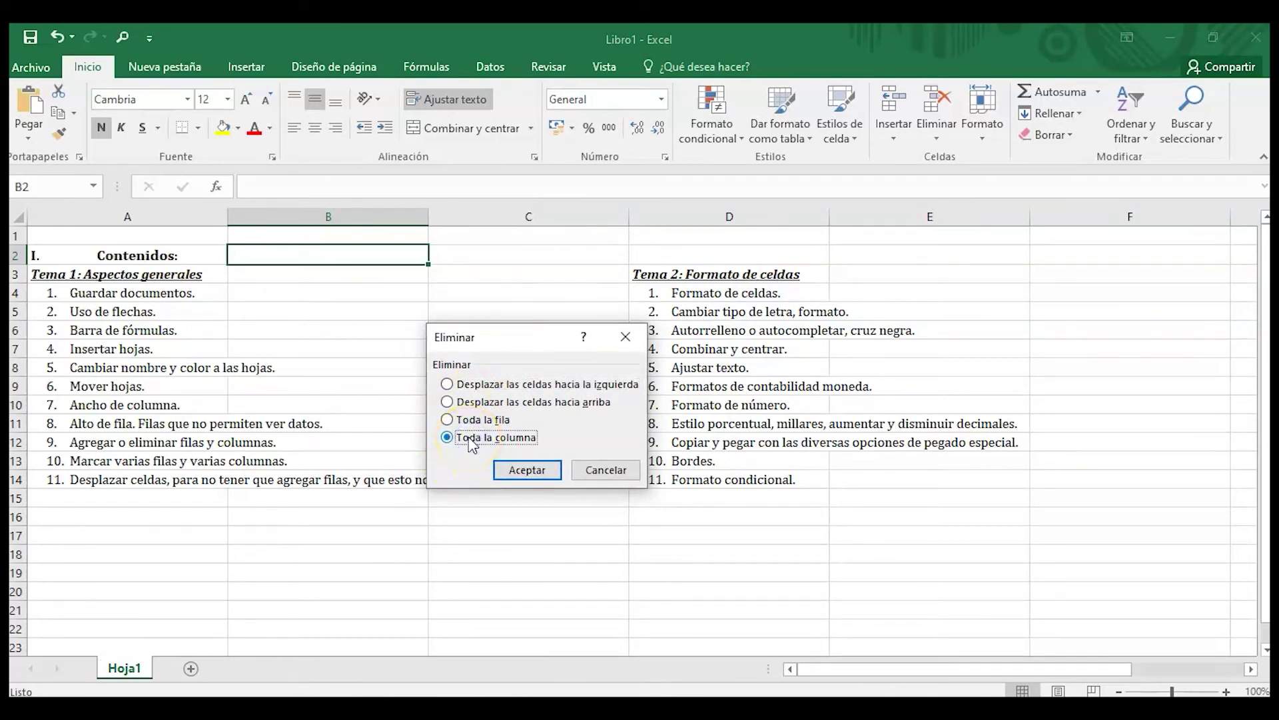
{"action": "left_click", "coordinate": [525, 469]}
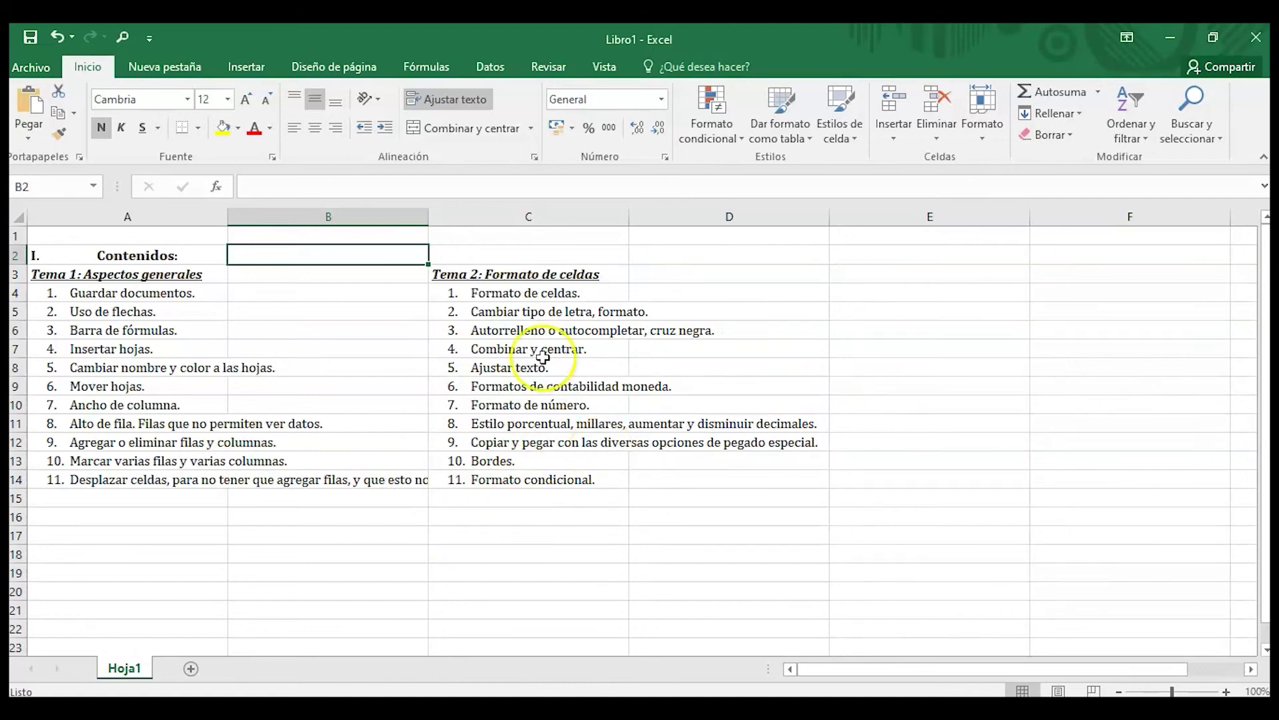
Select the remaining empty column B between the two lists and delete it.
{"action": "left_click", "coordinate": [336, 215]}
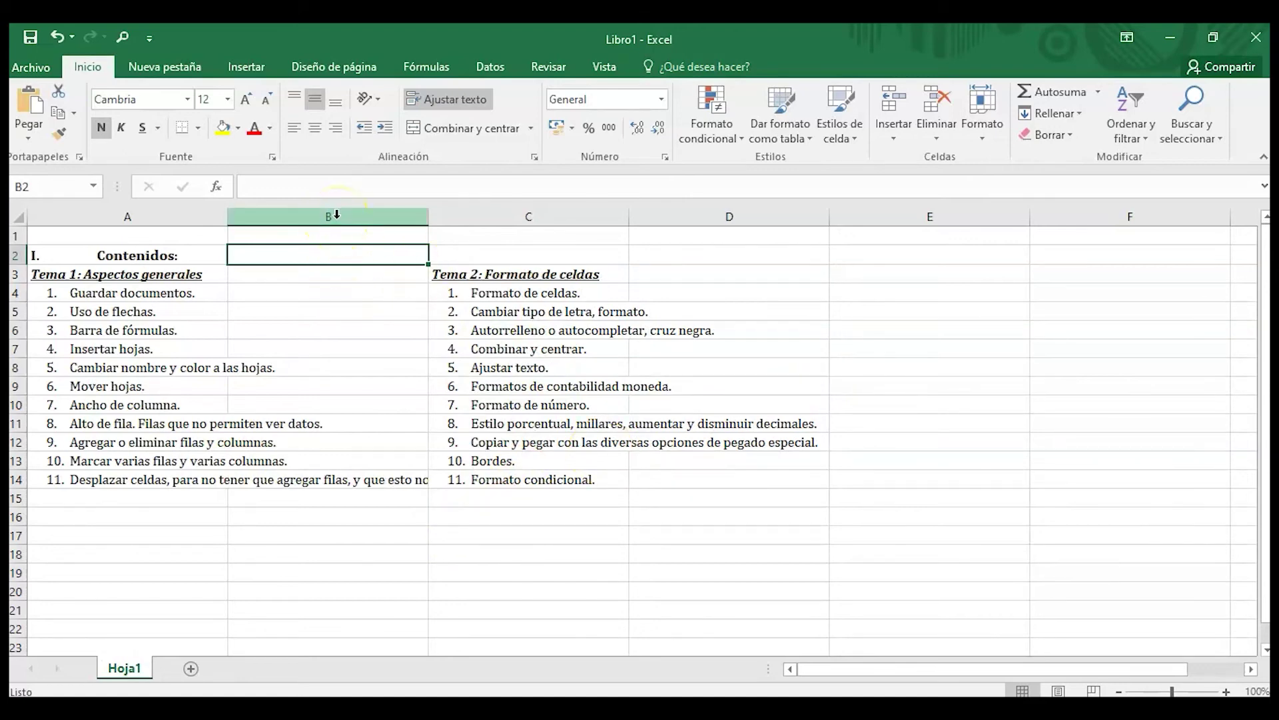
{"action": "left_click", "coordinate": [337, 214]}
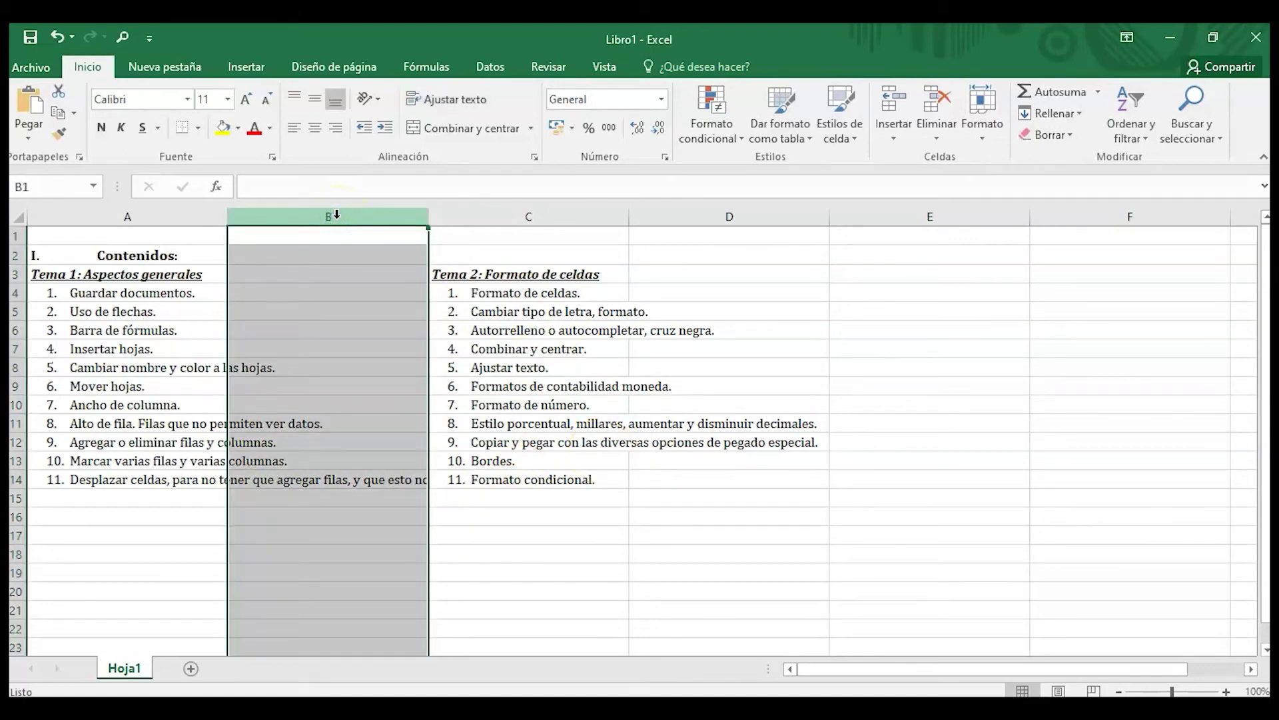
{"action": "right_click", "coordinate": [337, 290]}
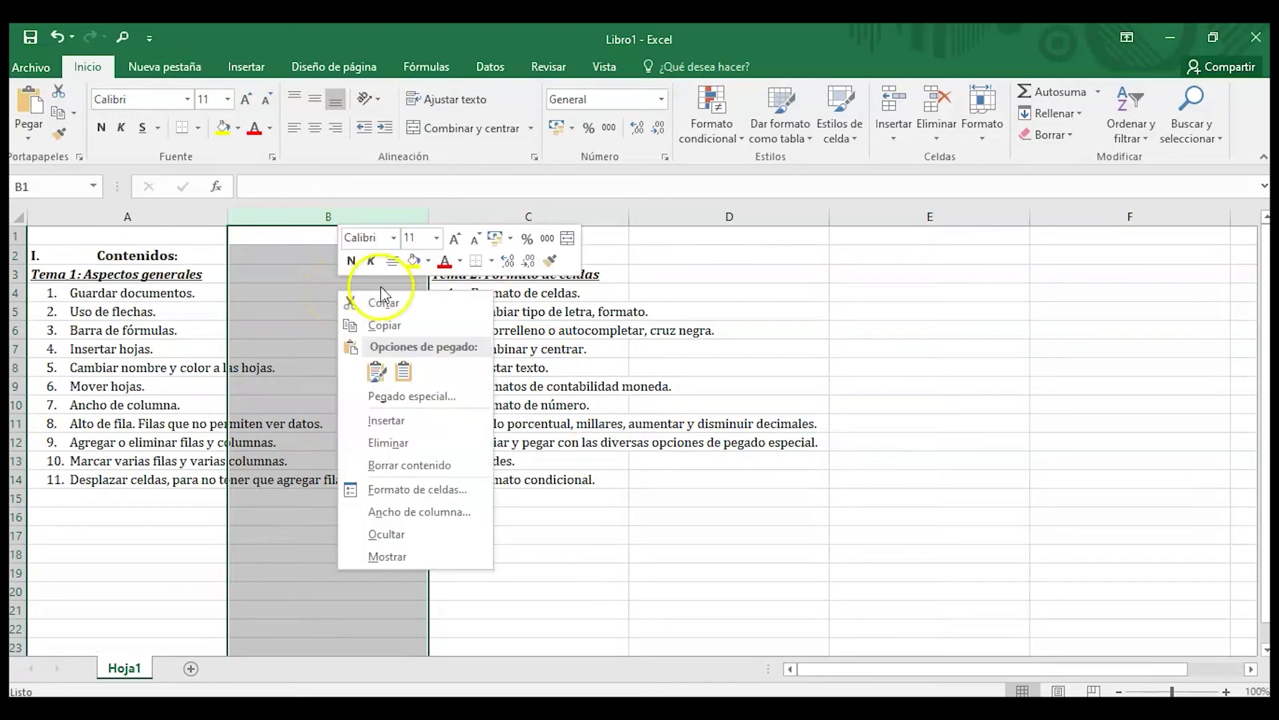
{"action": "left_click", "coordinate": [438, 440]}
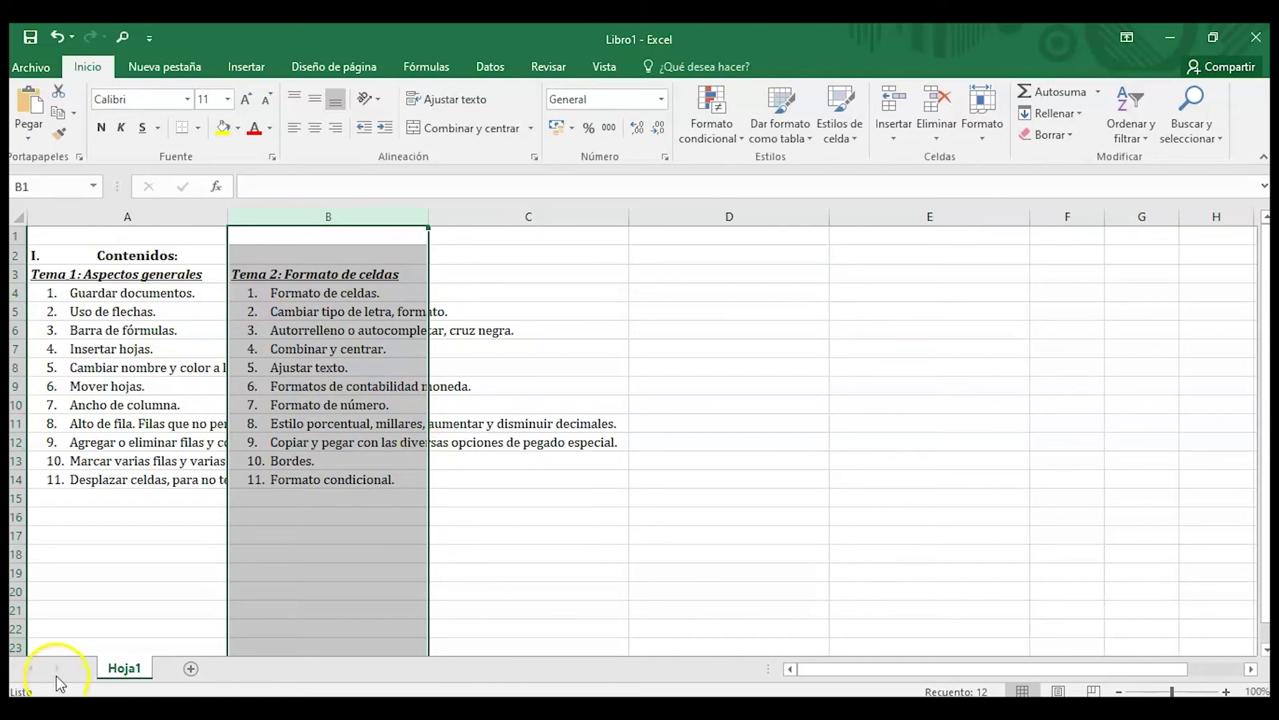
{"action": "left_click", "coordinate": [373, 541]}
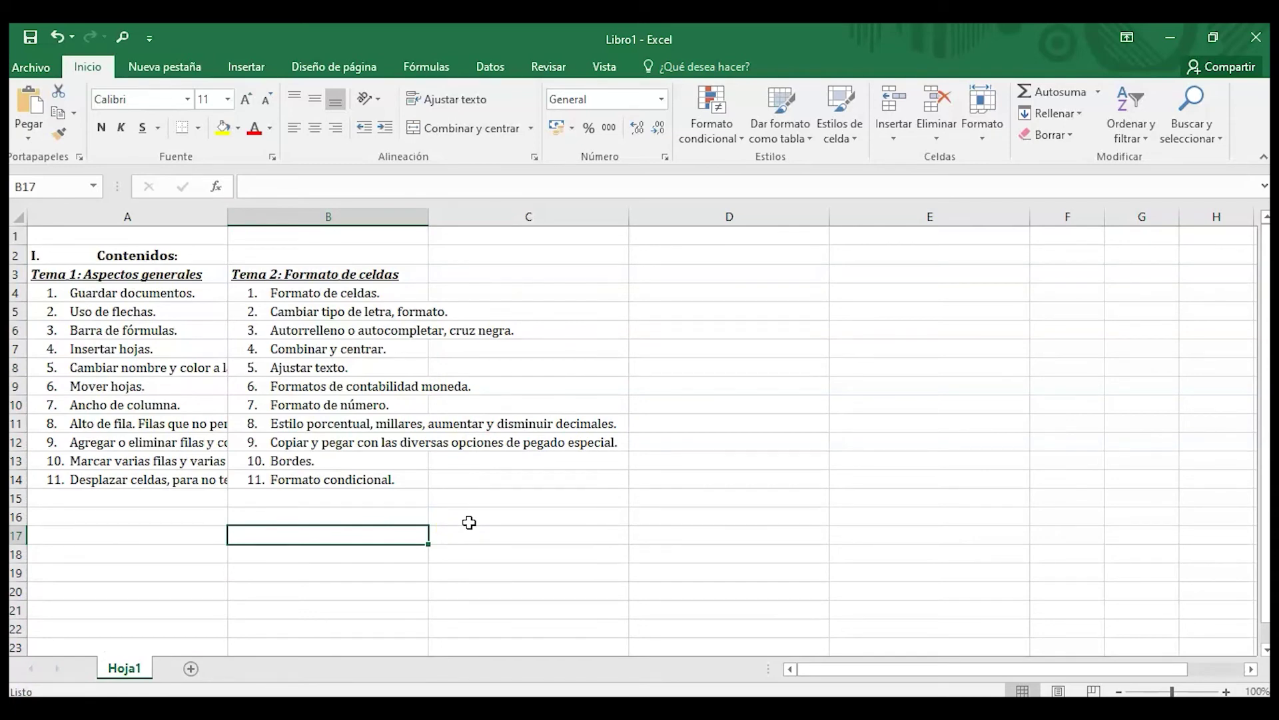
Select column B with the Tema 2 list and hide it.
{"action": "left_click", "coordinate": [365, 406]}
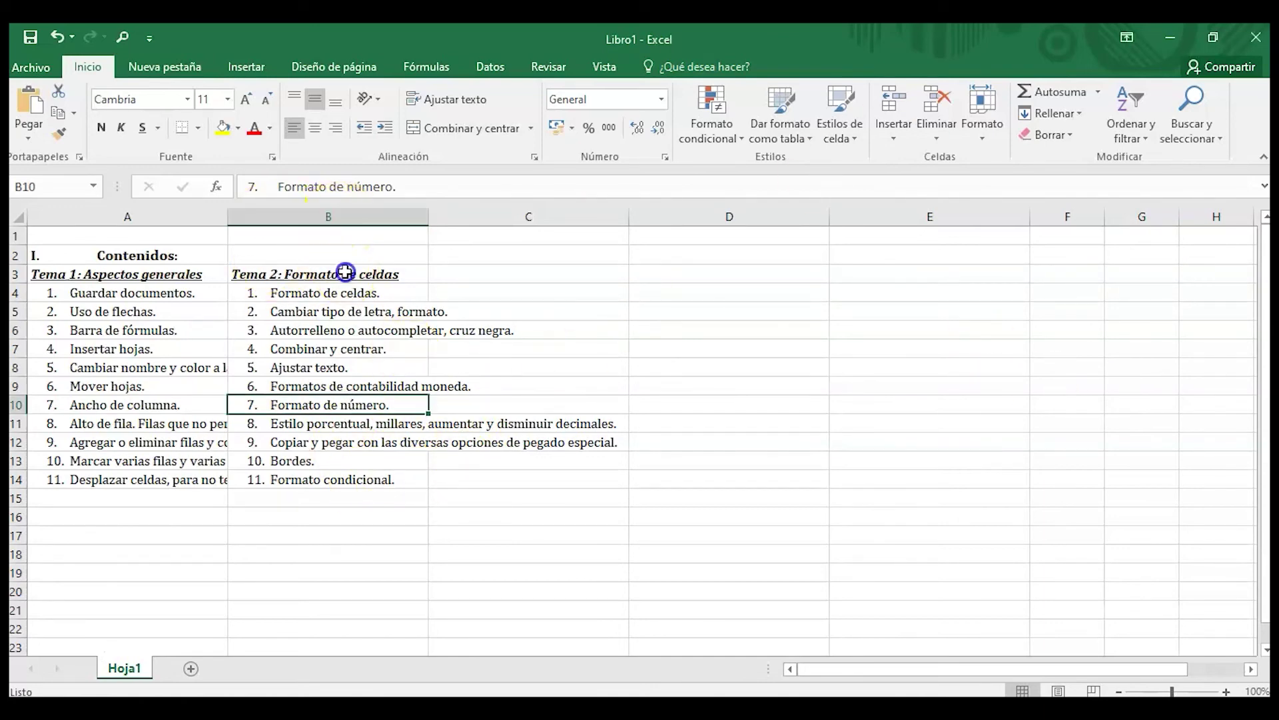
{"action": "left_click", "coordinate": [334, 213]}
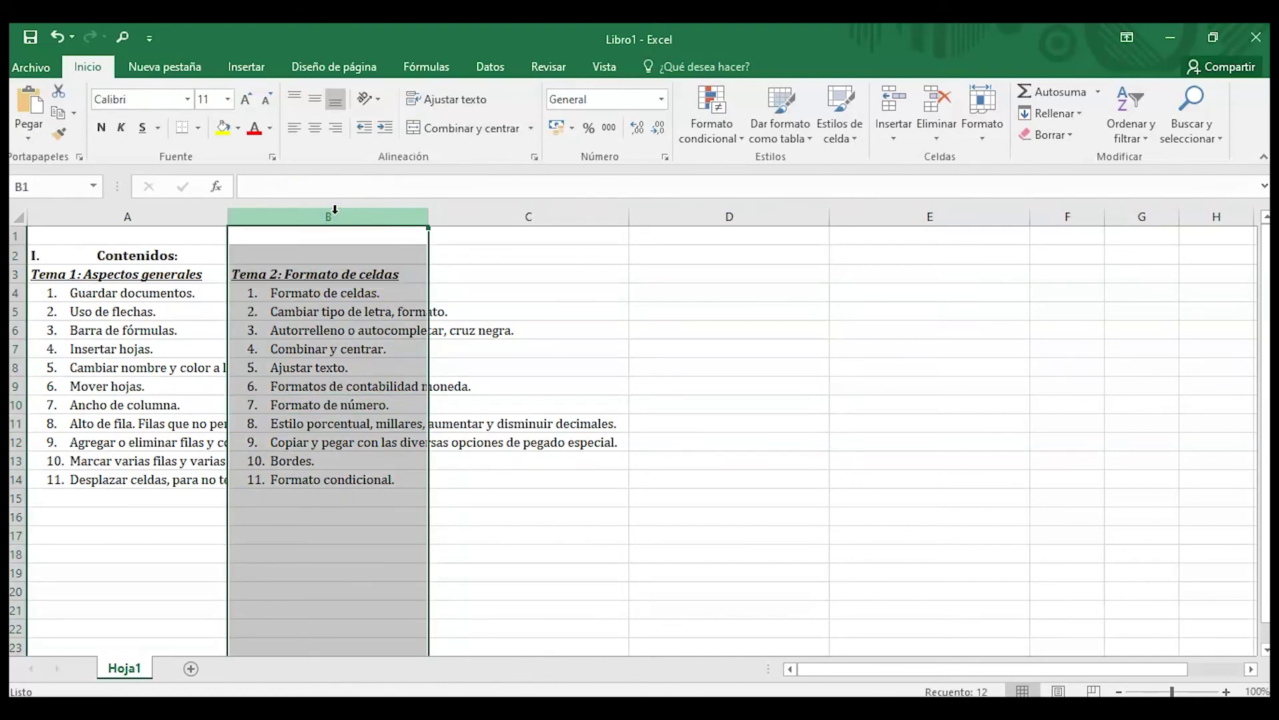
{"action": "right_click", "coordinate": [342, 219]}
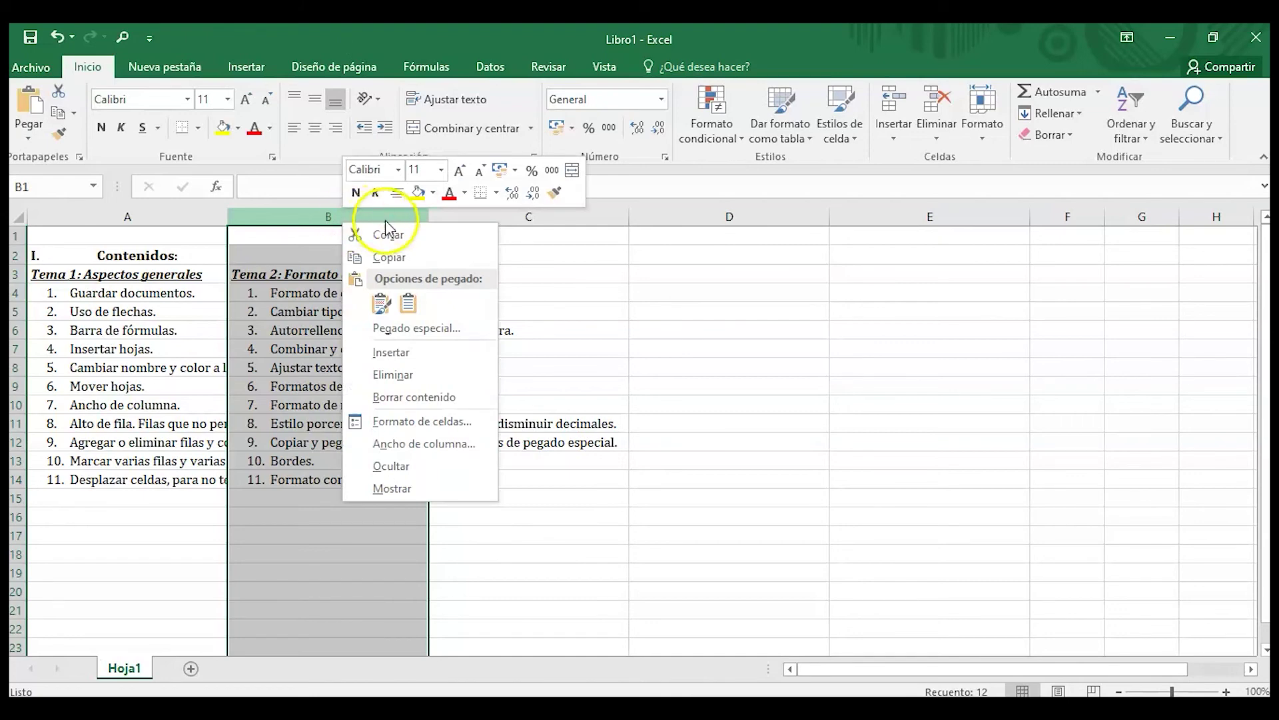
{"action": "left_click", "coordinate": [420, 475]}
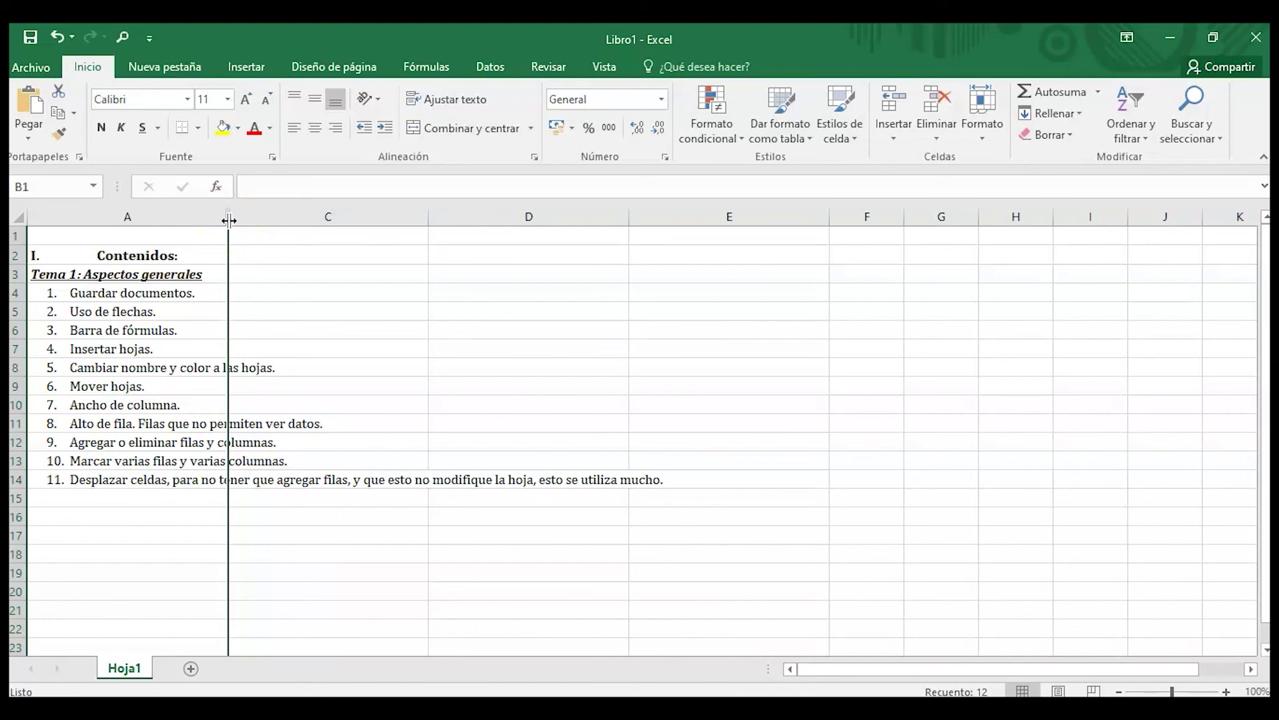
Reveal hidden column B from the border between columns A and C, and widen columns A and B.
{"action": "double_click", "coordinate": [228, 220]}
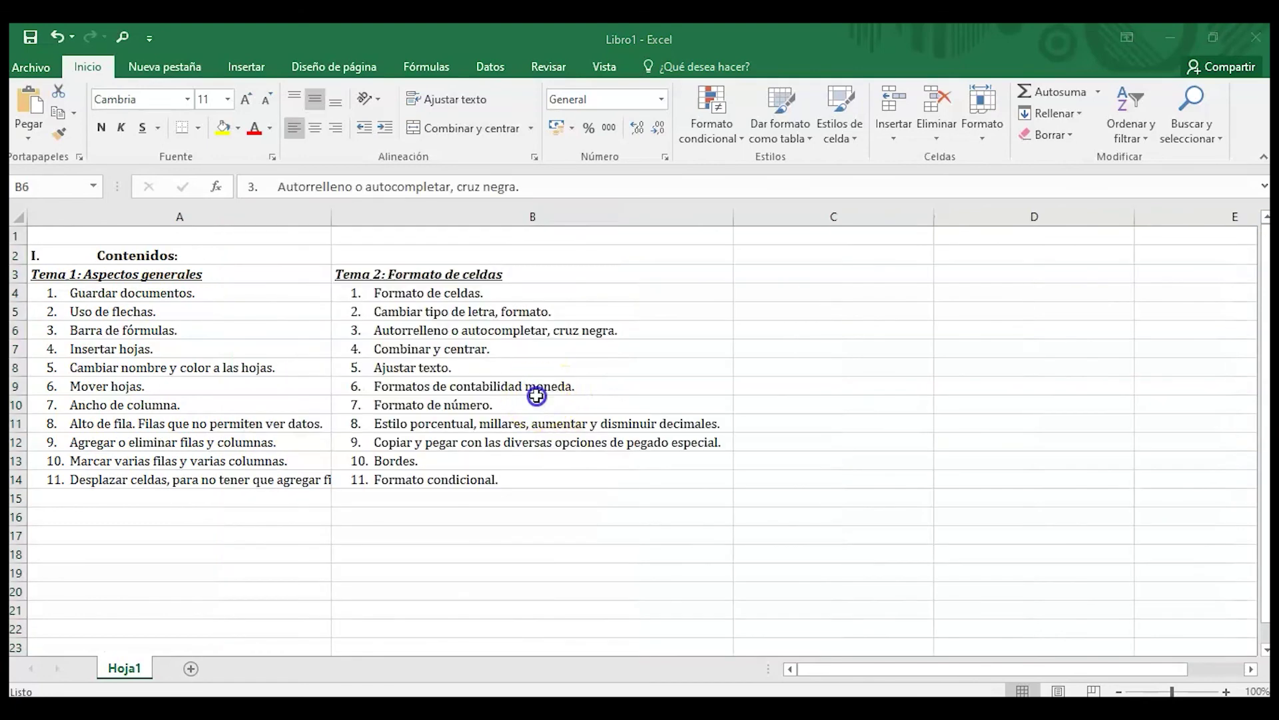
{"action": "left_click", "coordinate": [540, 330]}
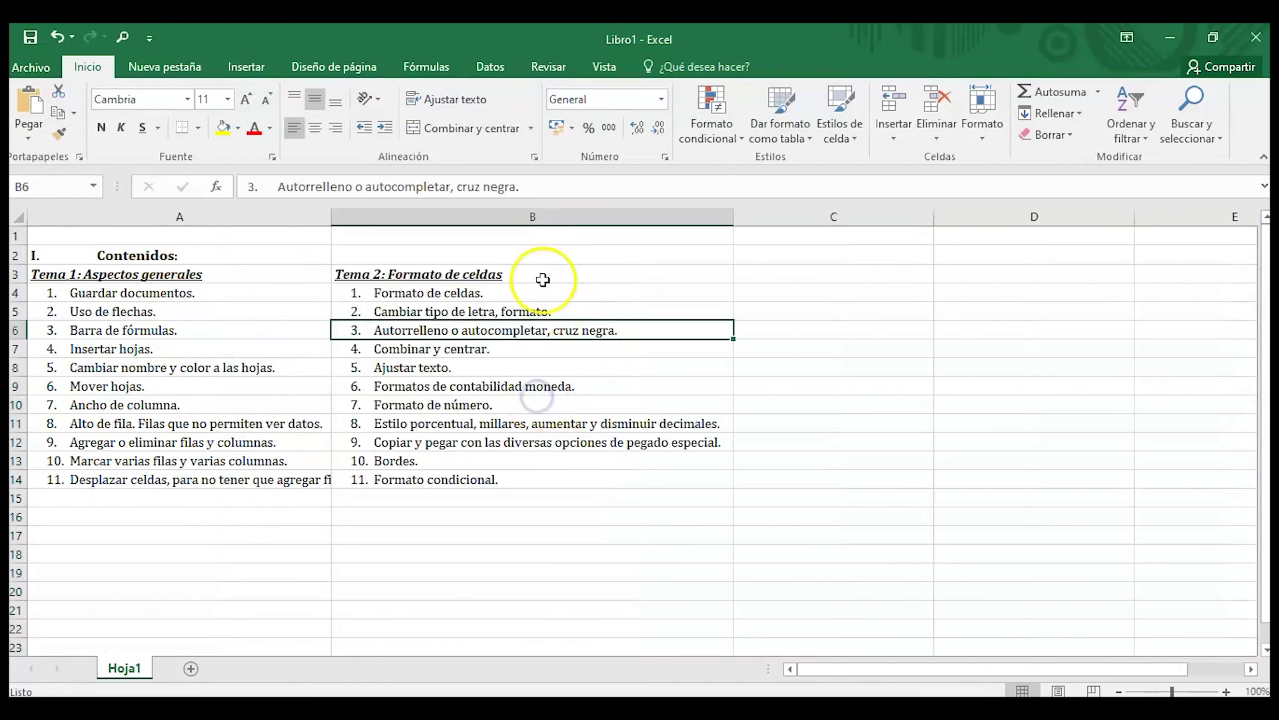
Hide the widened column B containing the Tema 2 list once more.
{"action": "left_click", "coordinate": [544, 214]}
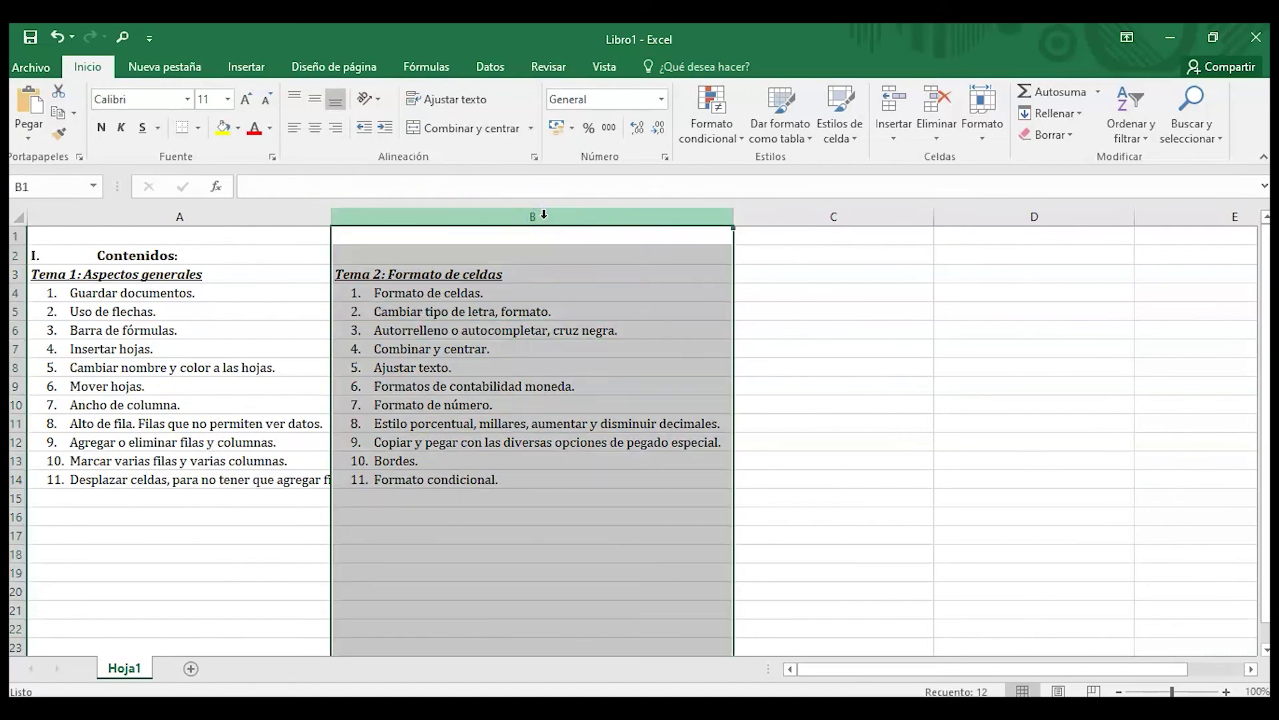
{"action": "right_click", "coordinate": [544, 215]}
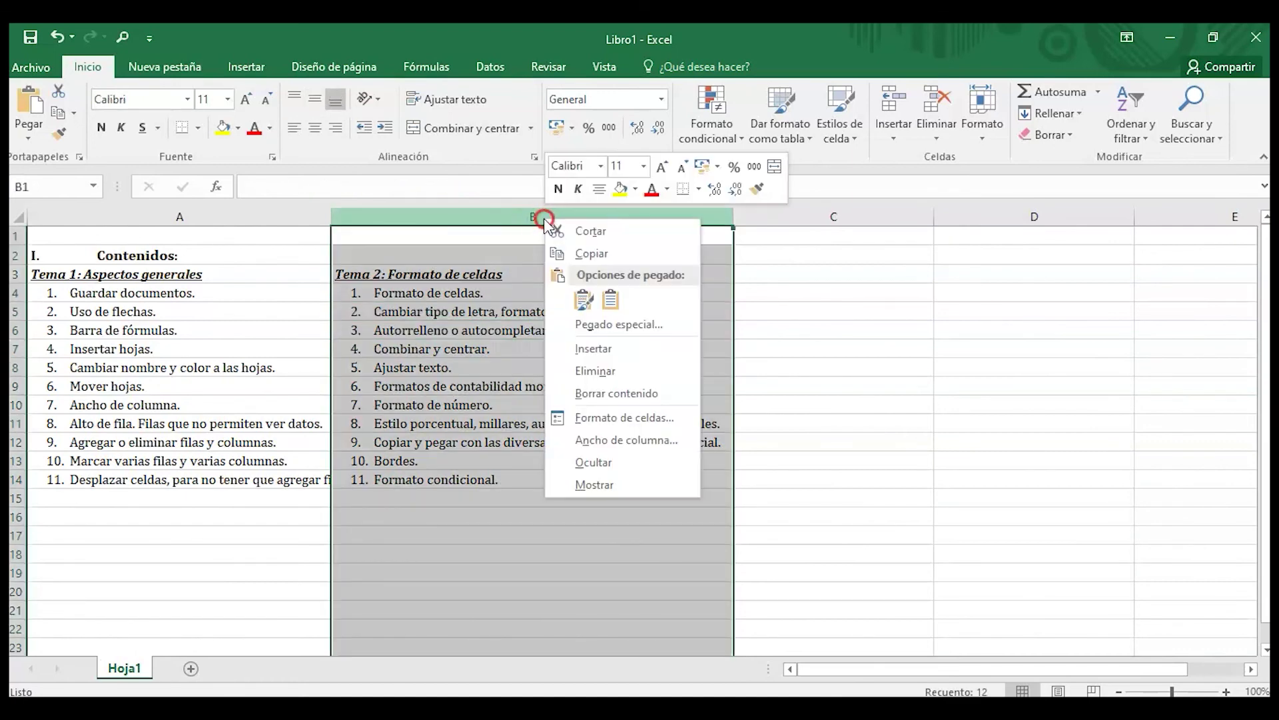
{"action": "left_click", "coordinate": [628, 460]}
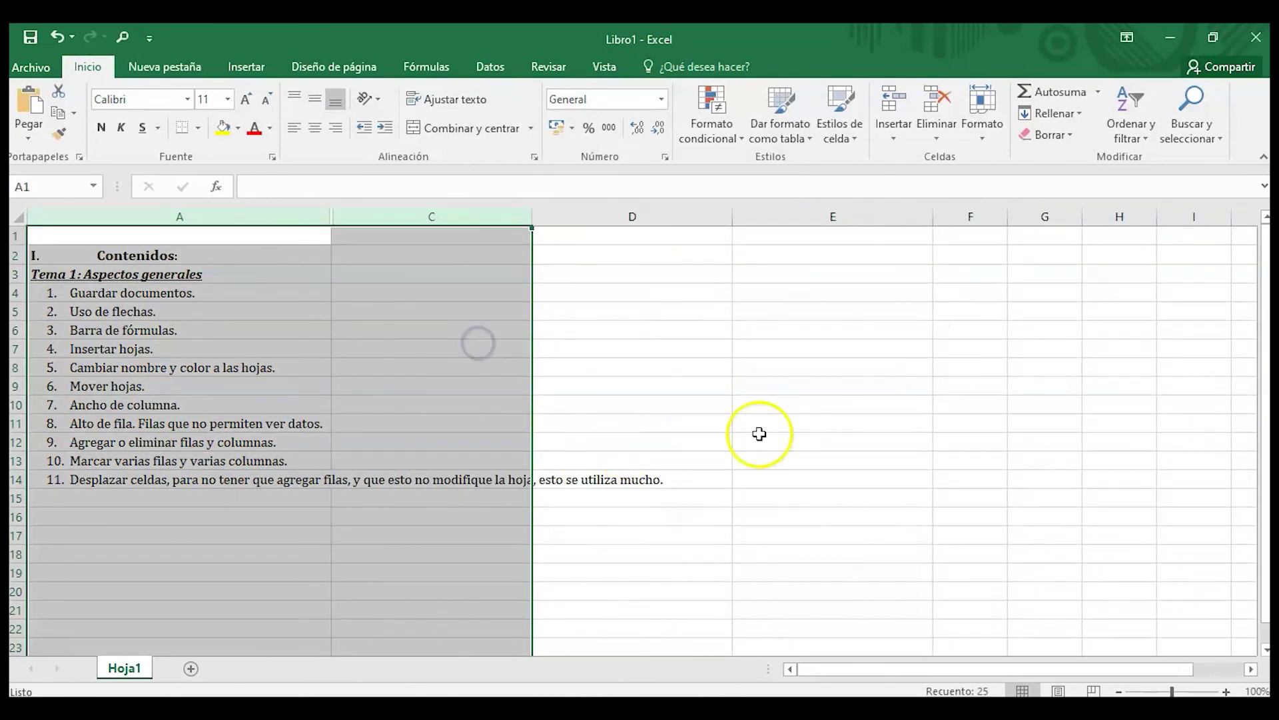
{"action": "left_click", "coordinate": [466, 368]}
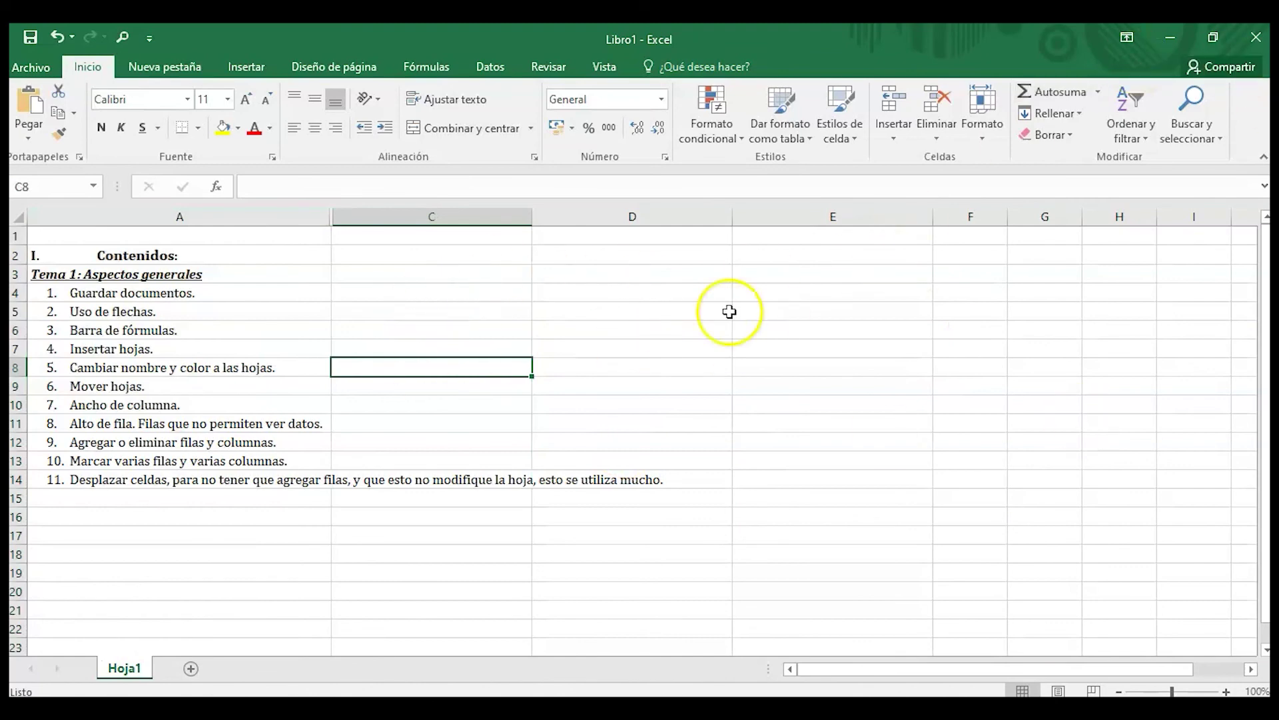
Unhide column B by selecting the neighbouring columns A and C together, and narrow column B by hand.
{"action": "left_click", "coordinate": [283, 212]}
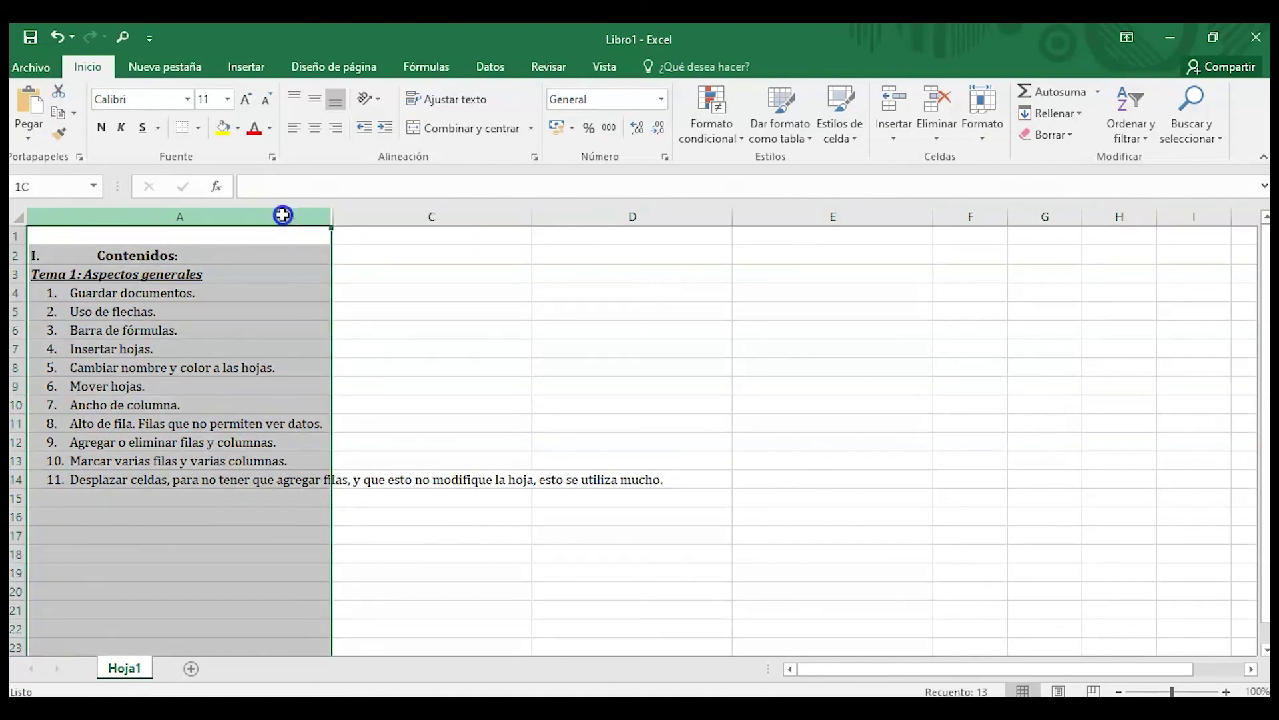
{"action": "left_click_drag", "start_coordinate": [282, 214], "coordinate": [392, 208]}
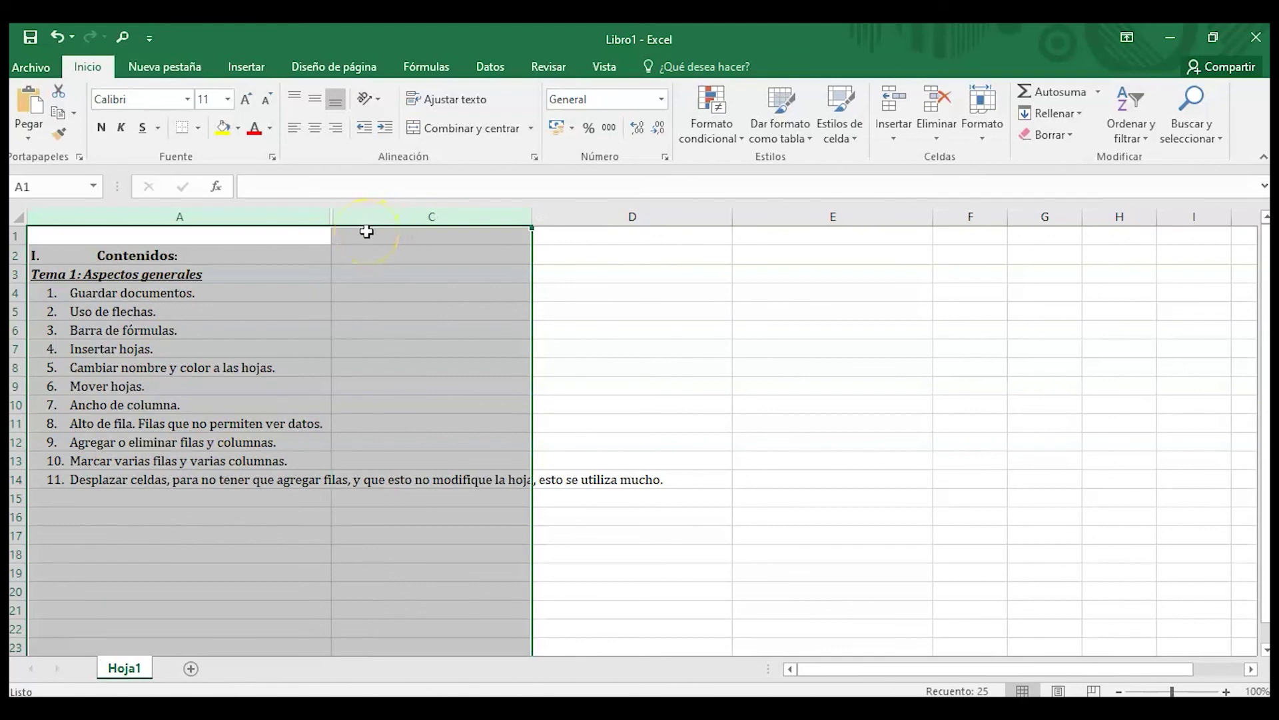
{"action": "right_click", "coordinate": [420, 242]}
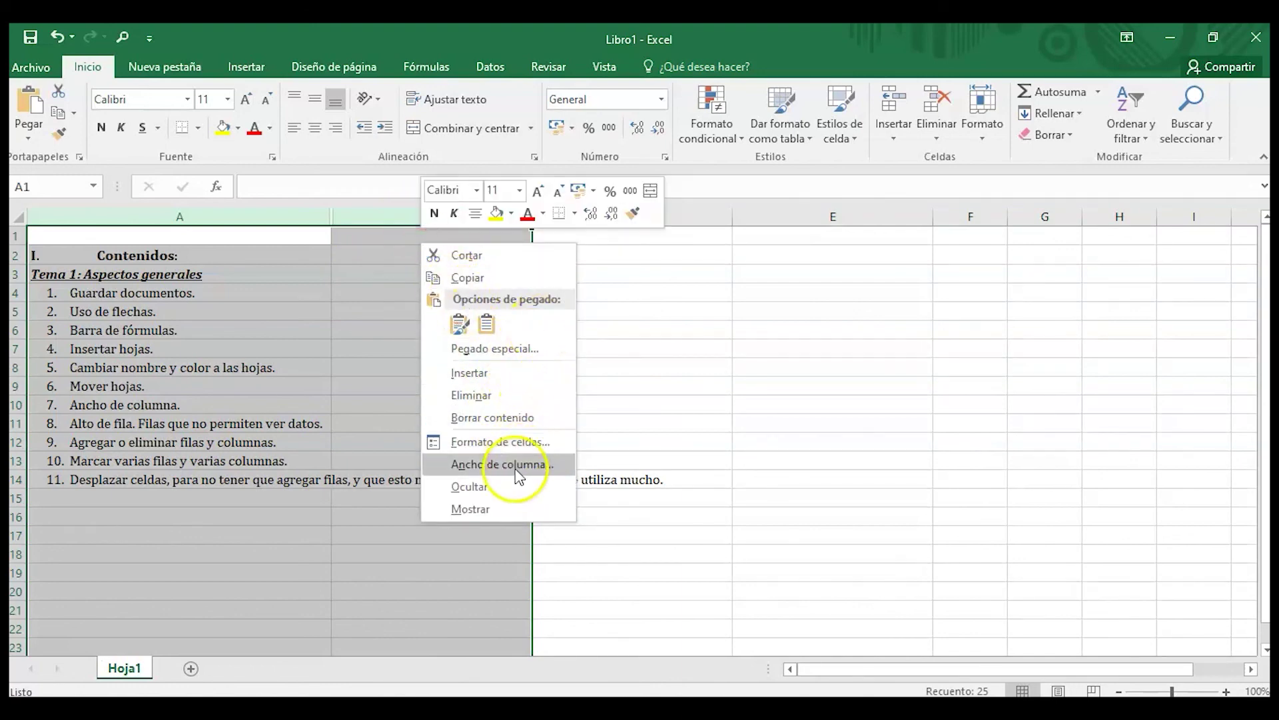
{"action": "left_click", "coordinate": [504, 513]}
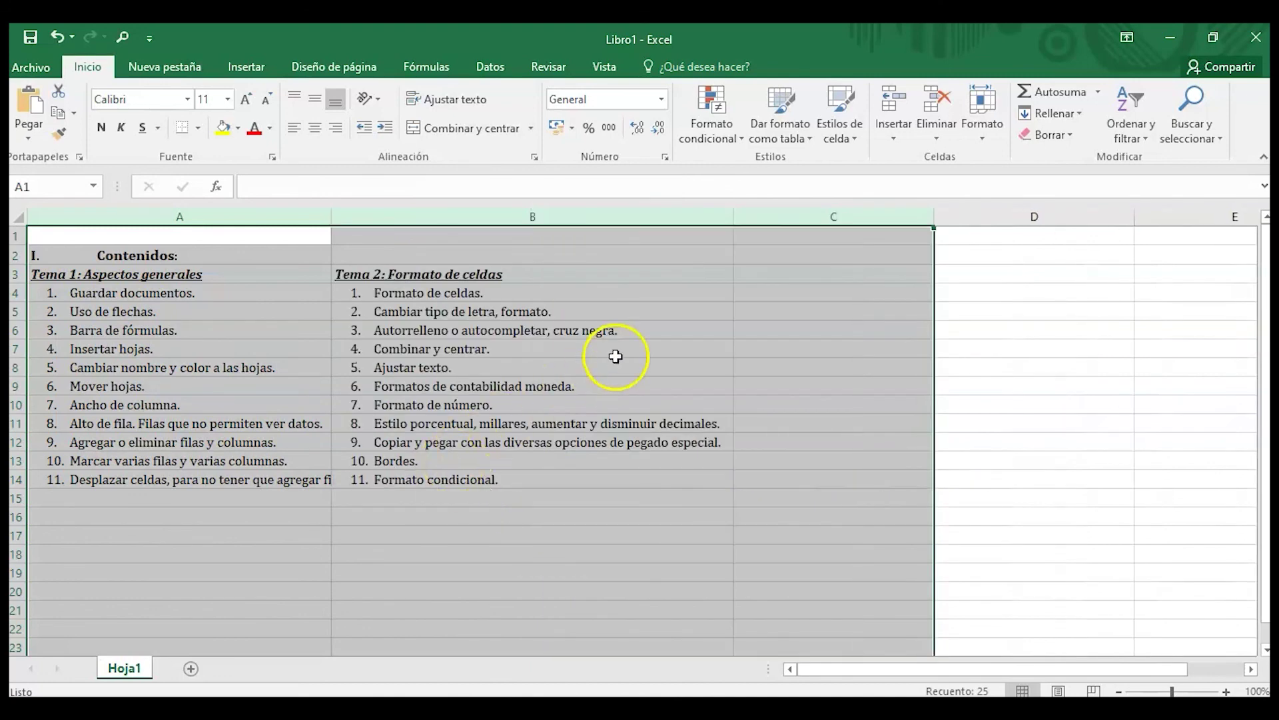
{"action": "left_click", "coordinate": [617, 350]}
{"action": "left_click_drag", "start_coordinate": [730, 221], "coordinate": [567, 227]}
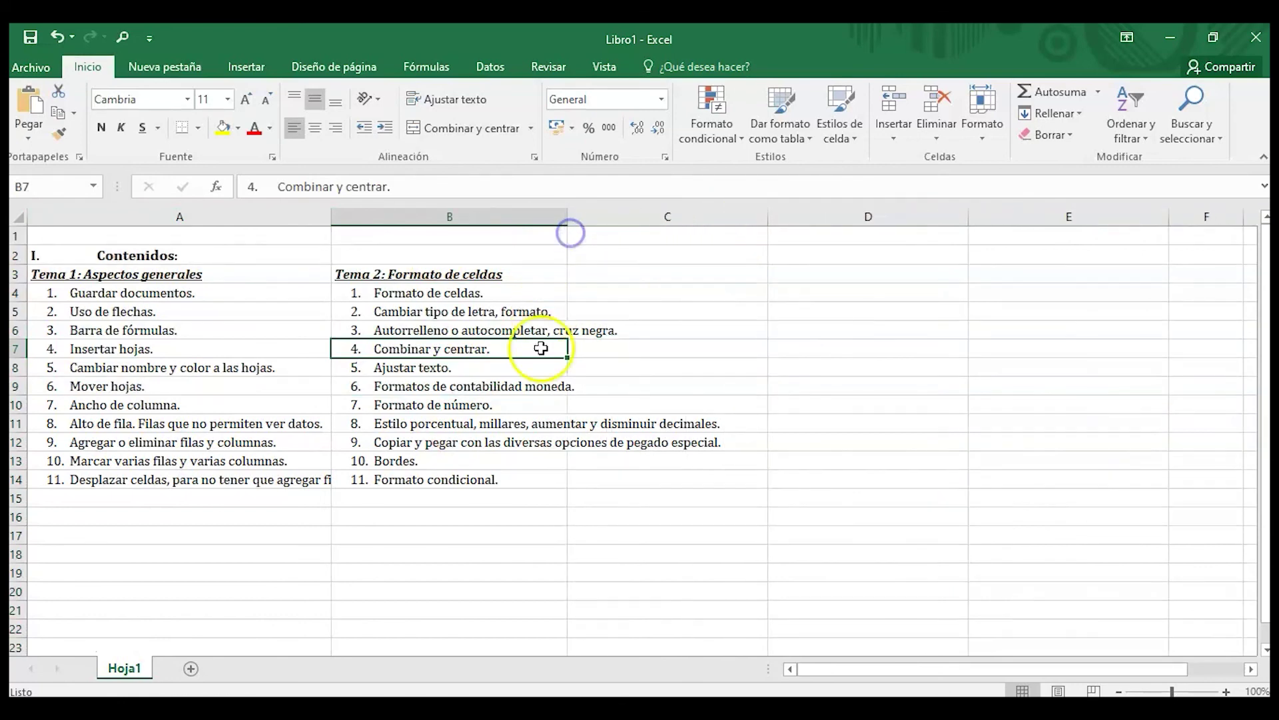